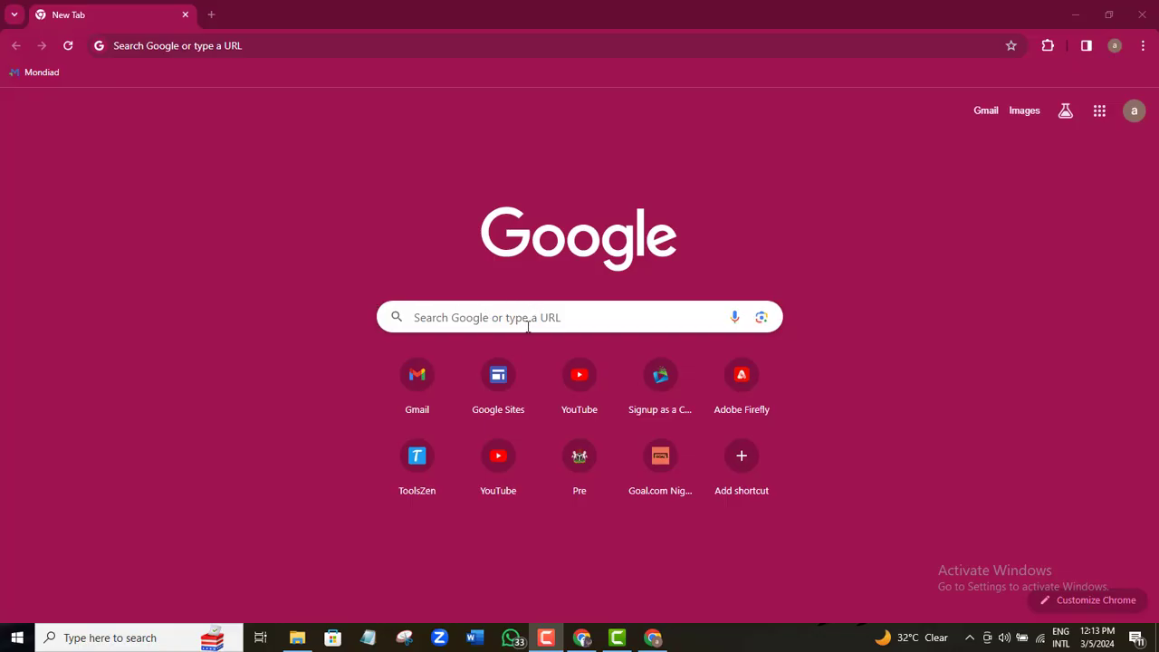
- Search Google for "idiogram" and open the ideogram.ai result
{"action": "left_click", "coordinate": [528, 326]}
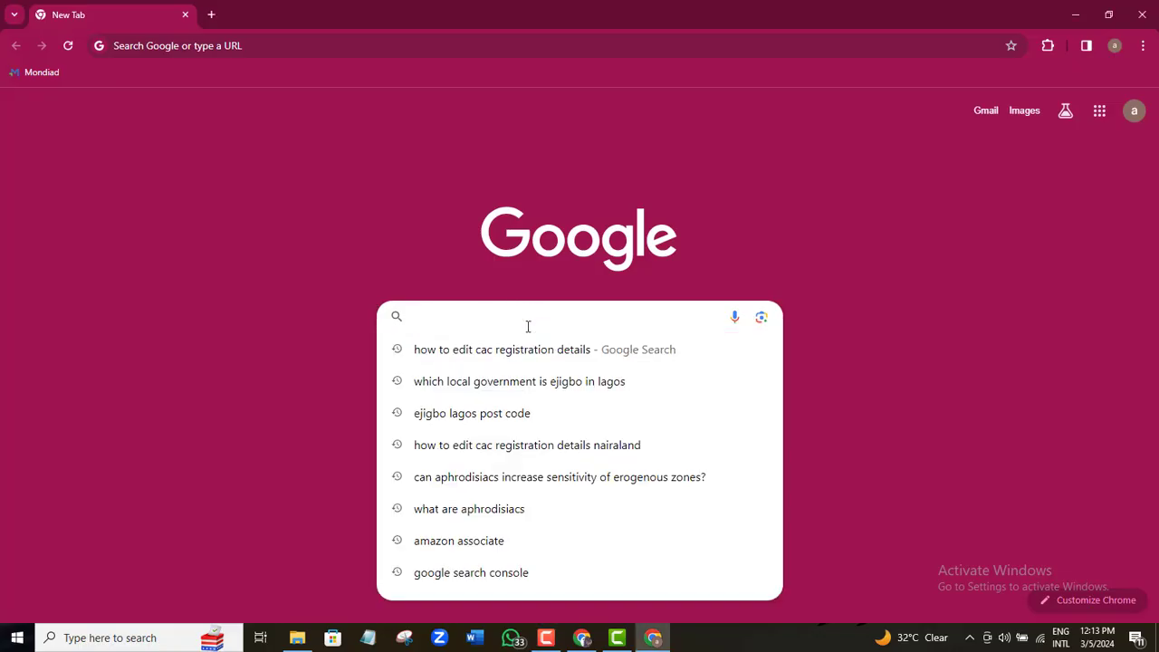
{"action": "type", "text": "idiogram"}
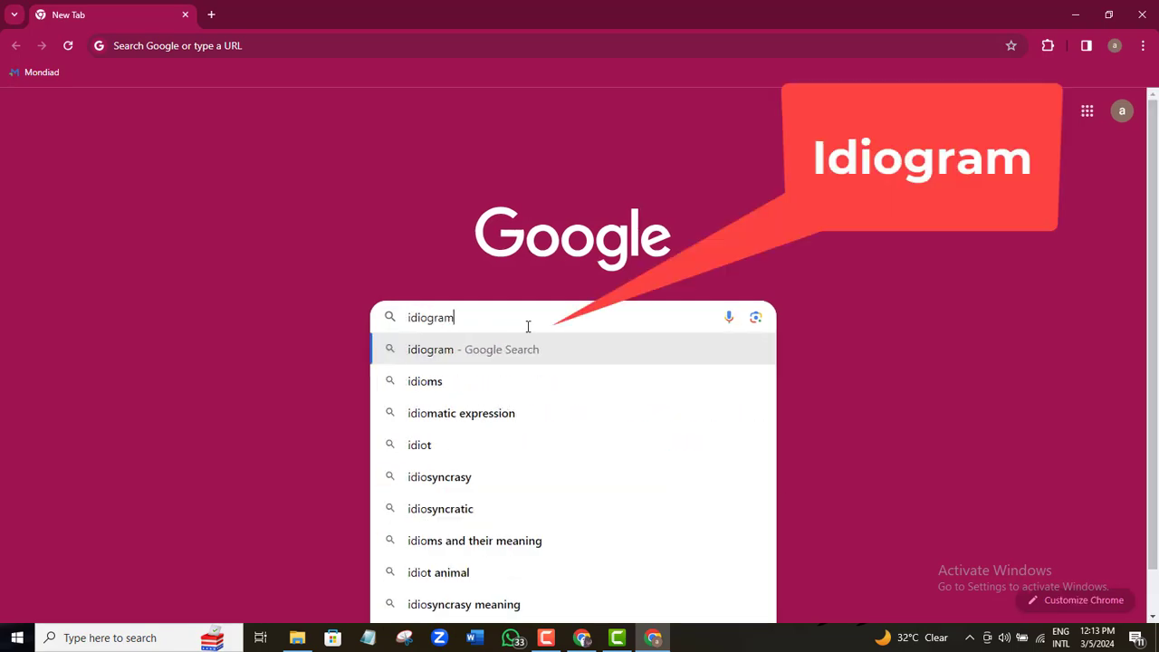
{"action": "key", "text": "Return"}
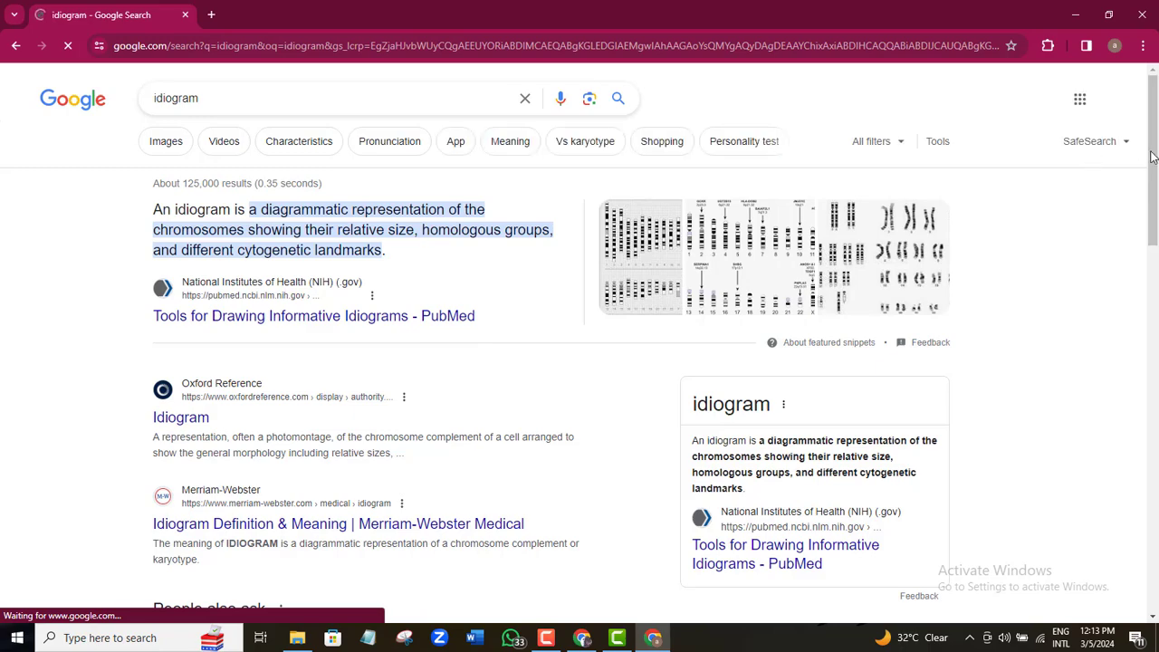
{"action": "scroll", "coordinate": [1098, 149], "scroll_direction": "down", "scroll_amount": 2}
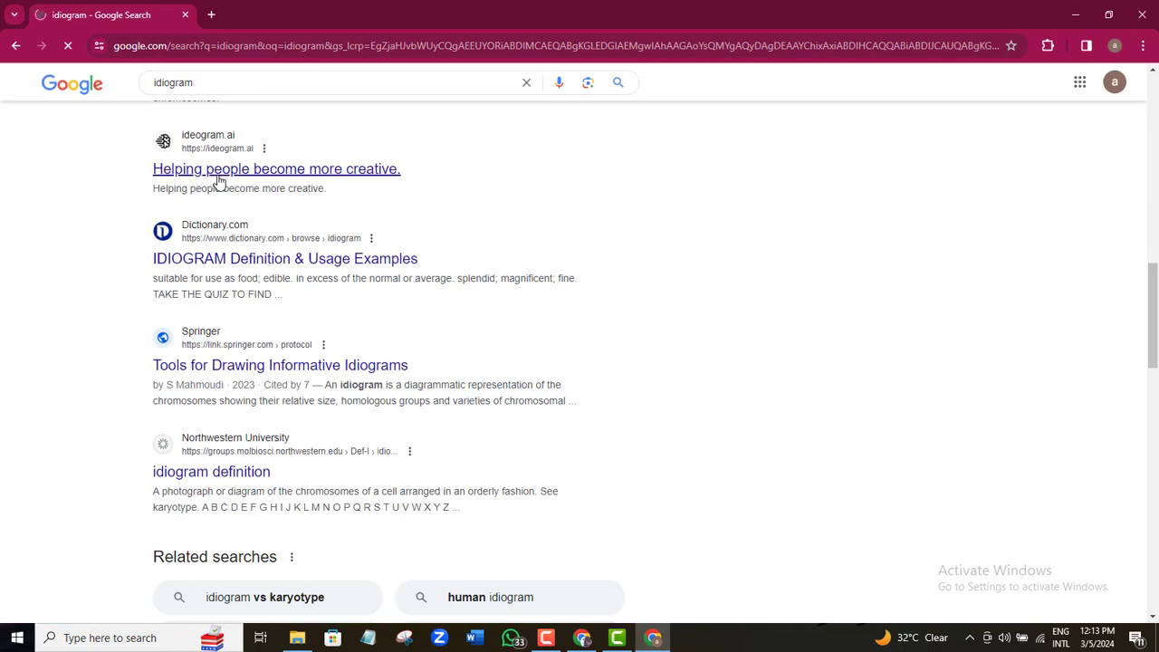
{"action": "left_click", "coordinate": [229, 181]}
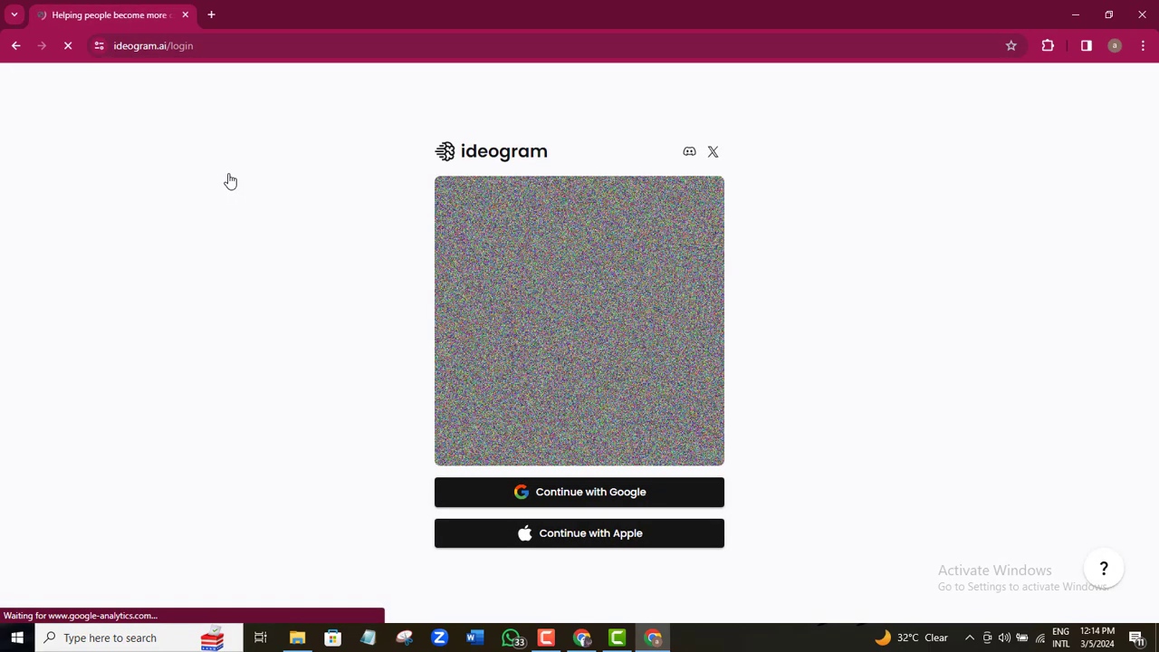
- Sign in to Ideogram with the existing Google account and accept the Terms of Service and Privacy Policy
{"action": "left_click", "coordinate": [566, 502]}
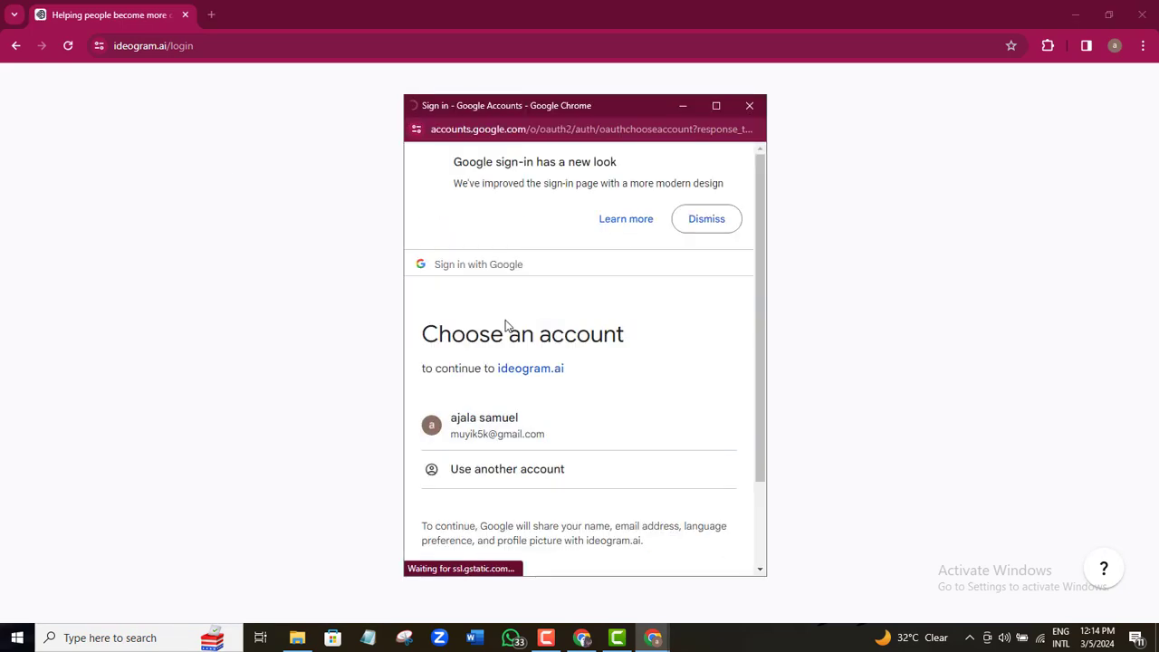
{"action": "left_click", "coordinate": [482, 436]}
{"action": "left_click", "coordinate": [636, 421]}
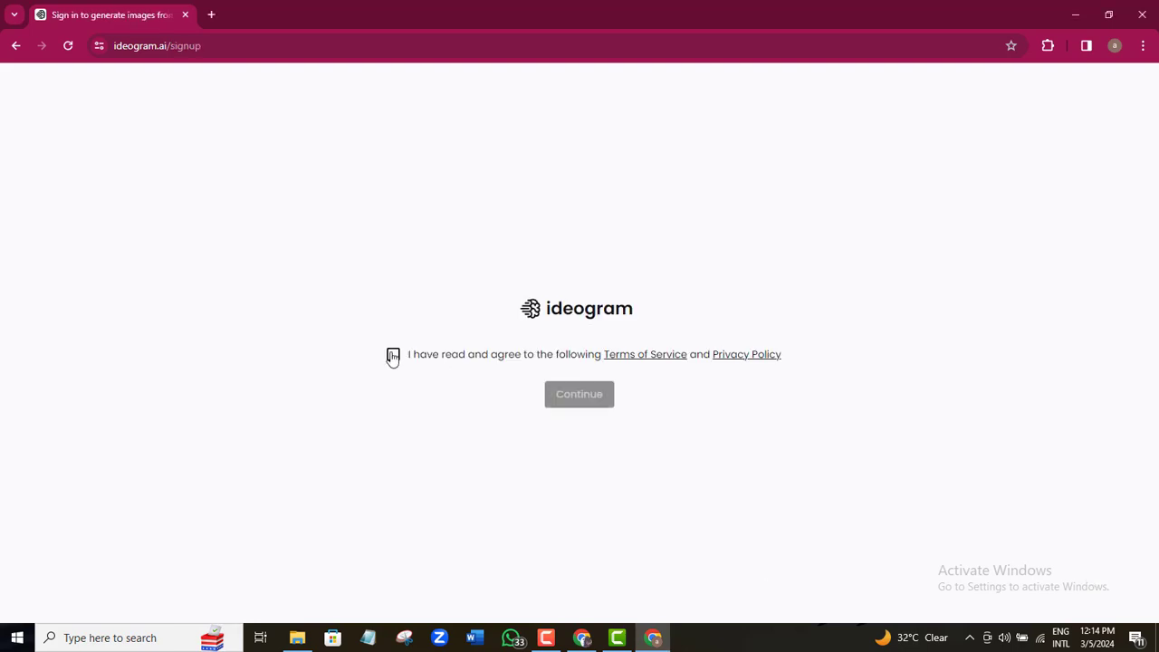
{"action": "left_click", "coordinate": [393, 355]}
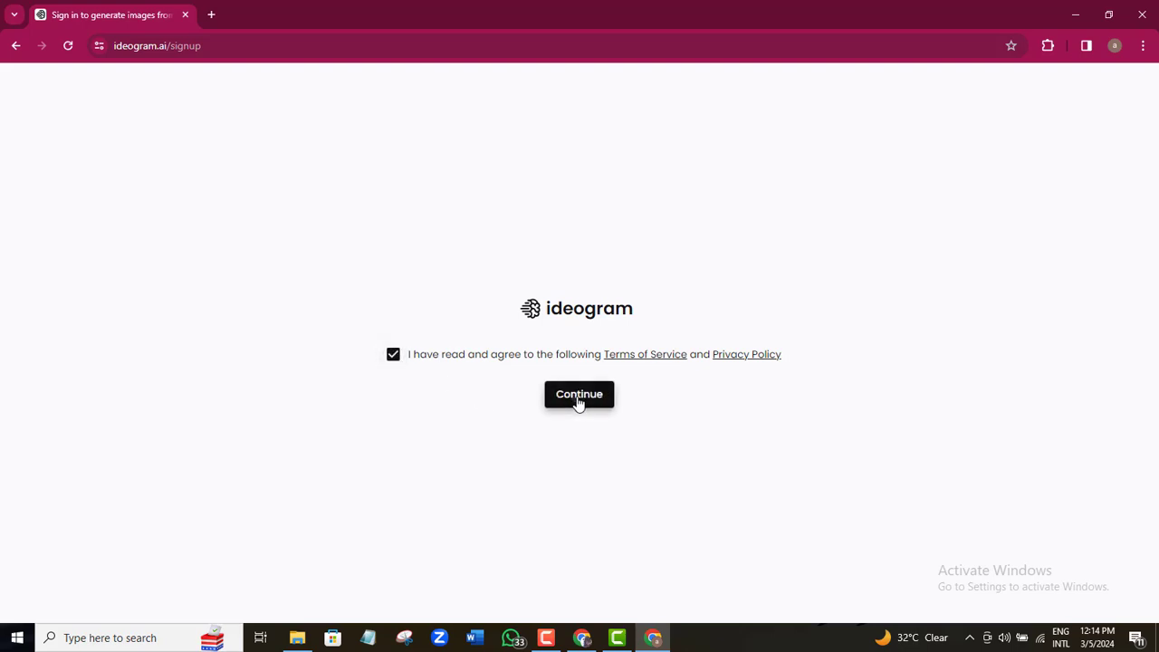
{"action": "left_click", "coordinate": [578, 398]}
- Enter an available username and complete the registration
{"action": "left_click", "coordinate": [577, 349]}
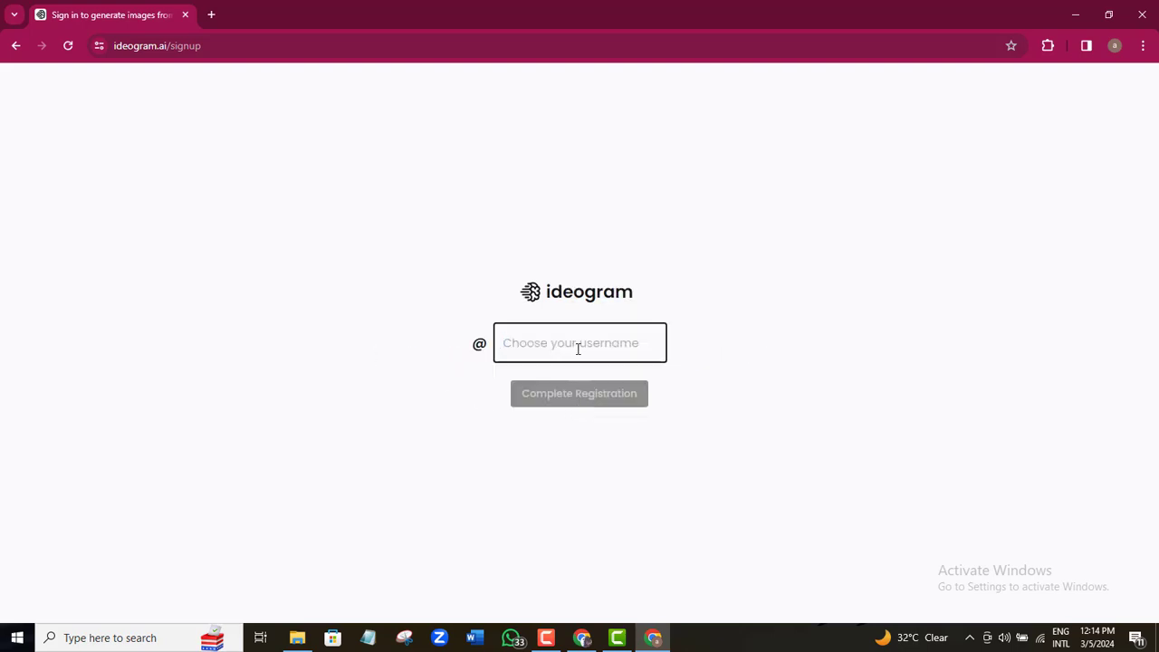
{"action": "type", "text": "muyik"}
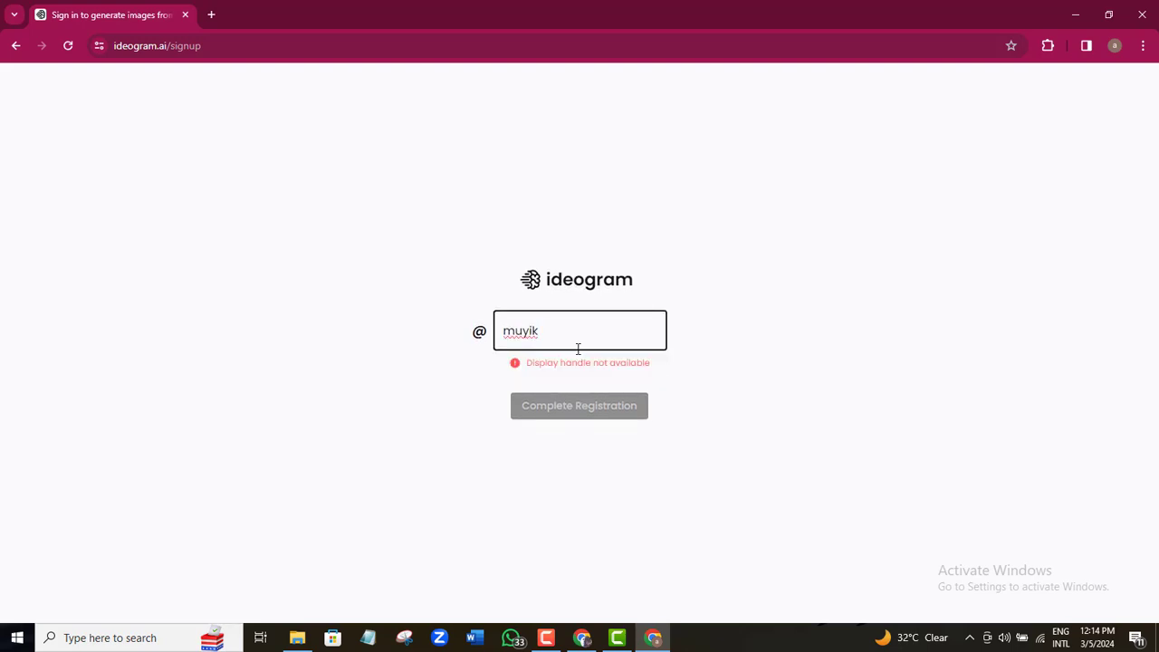
{"action": "type", "text": "k"}
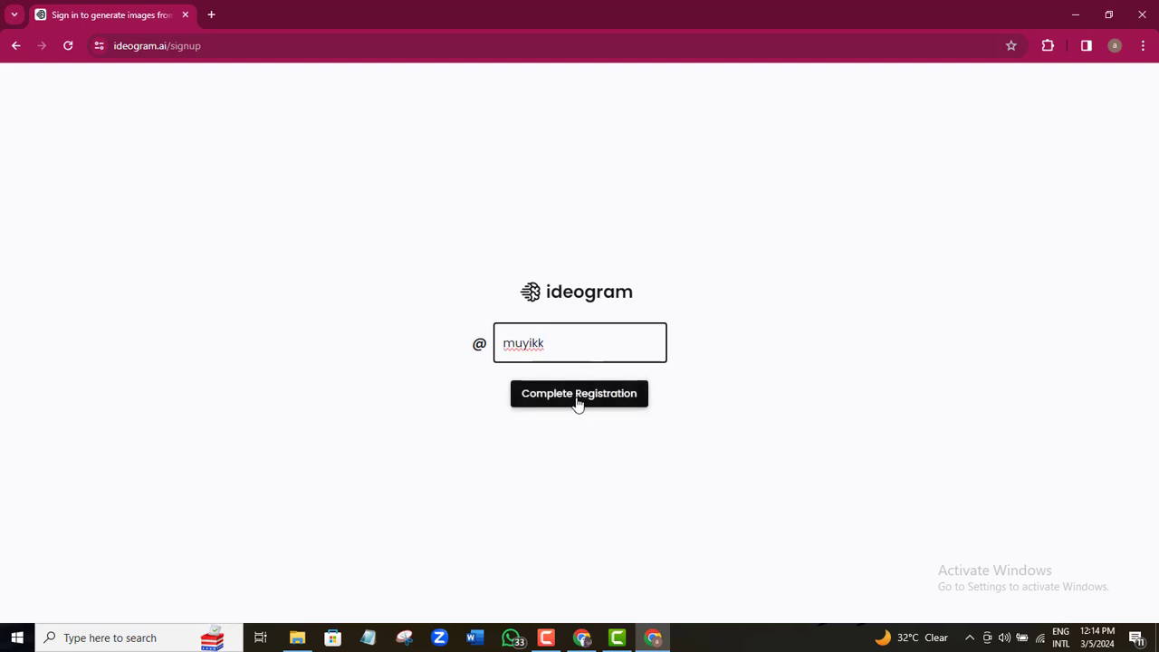
{"action": "left_click", "coordinate": [580, 404]}
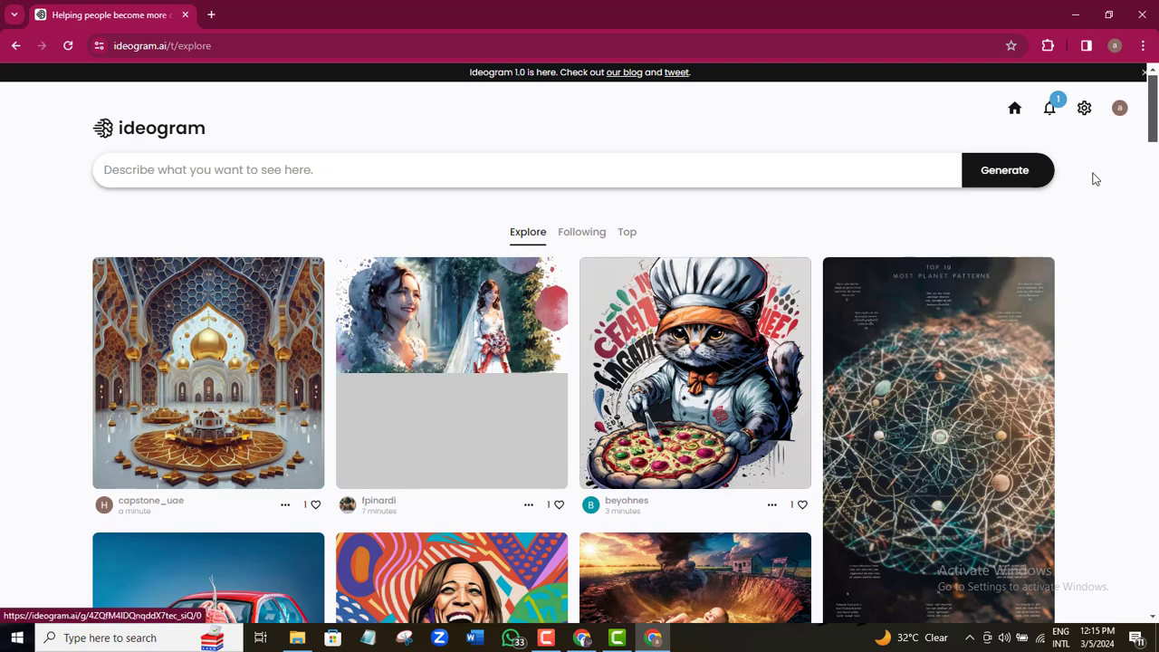
{"action": "mouse_move", "coordinate": [1153, 127]}
{"action": "left_mouse_down"}
{"action": "mouse_move", "coordinate": [1155, 196]}
{"action": "mouse_move", "coordinate": [1142, 120]}
{"action": "left_mouse_up"}
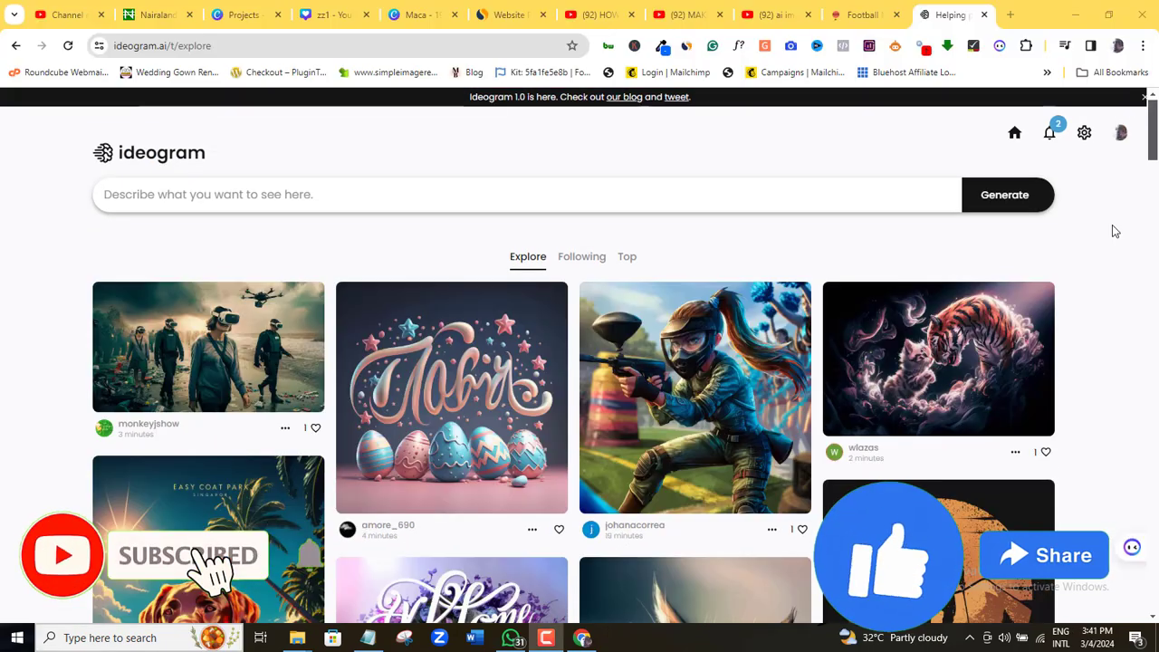
{"action": "mouse_move", "coordinate": [1153, 154]}
{"action": "left_mouse_down"}
{"action": "mouse_move", "coordinate": [1155, 444]}
{"action": "mouse_move", "coordinate": [1139, 138]}
{"action": "left_mouse_up"}
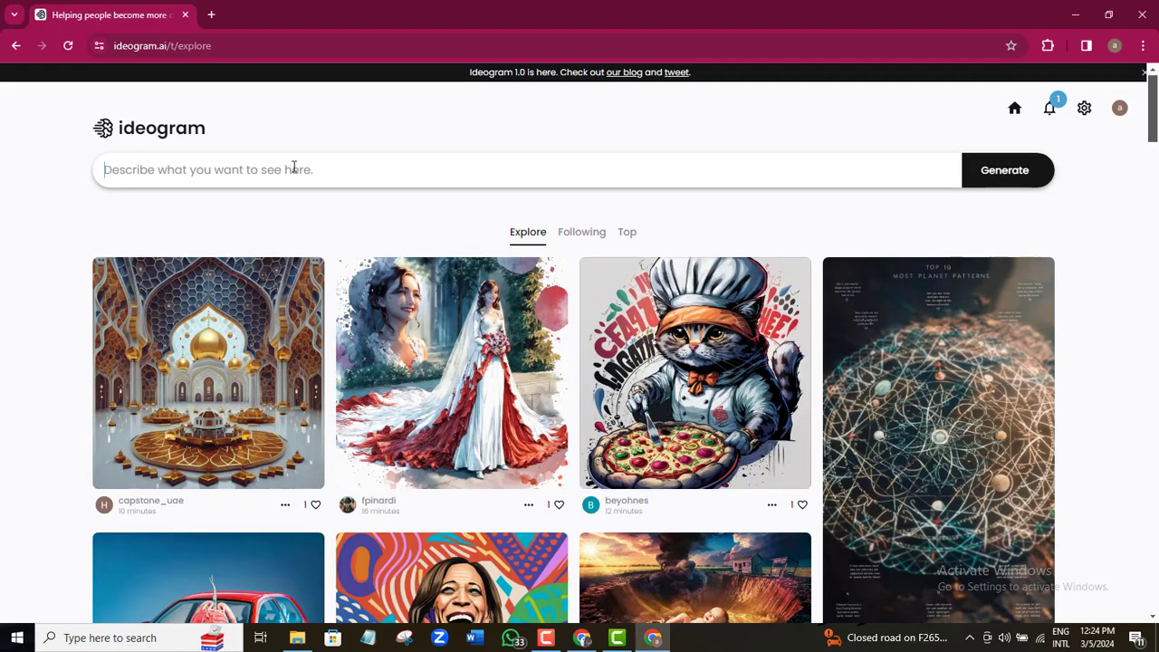
- Enter "What should I describe?" as the image description
{"action": "left_click", "coordinate": [292, 169]}
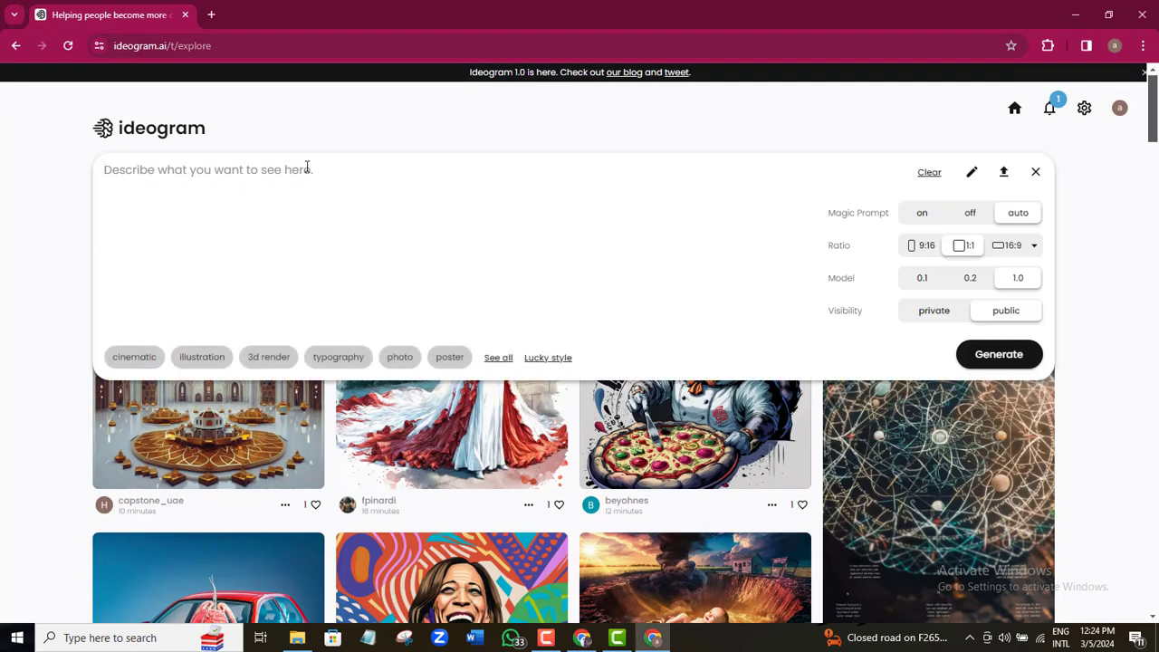
{"action": "type", "text": "What "}
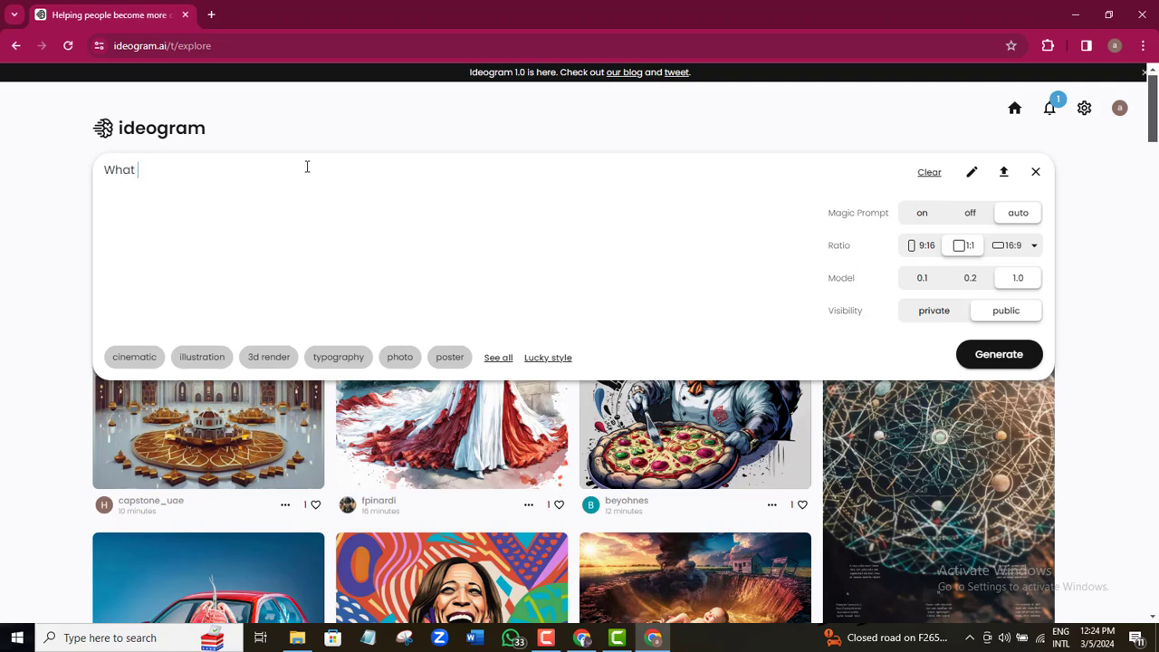
{"action": "type", "text": "should I describe????"}
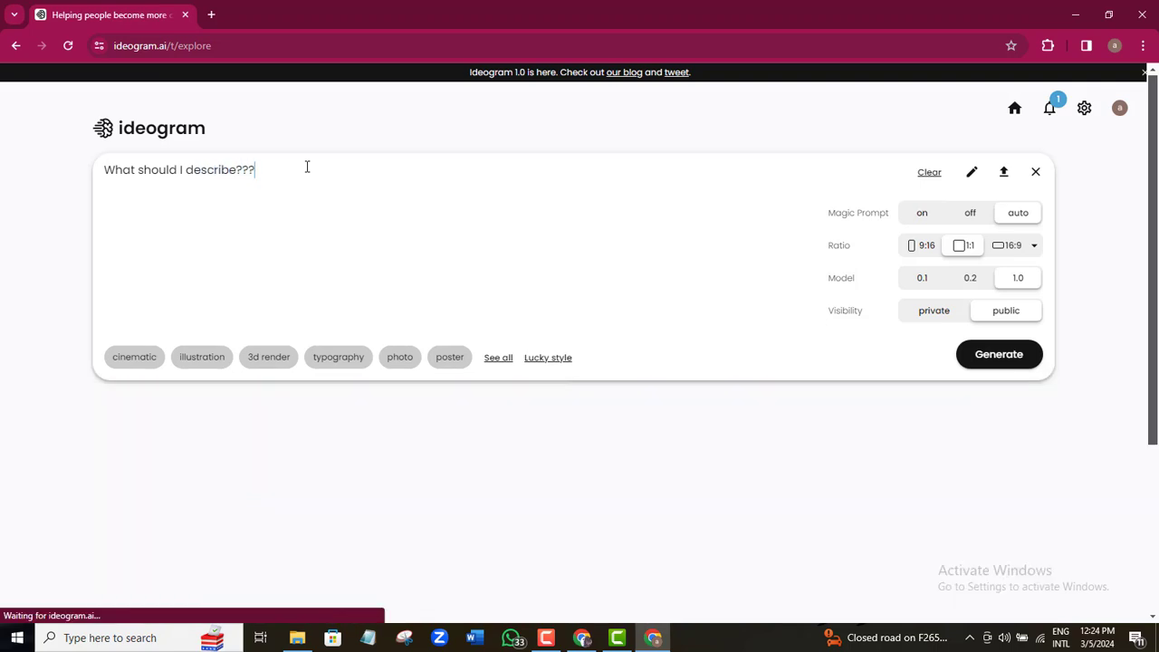
{"action": "key", "text": "BackSpace"}
{"action": "key", "text": "BackSpace"}
{"action": "key", "text": "BackSpace"}
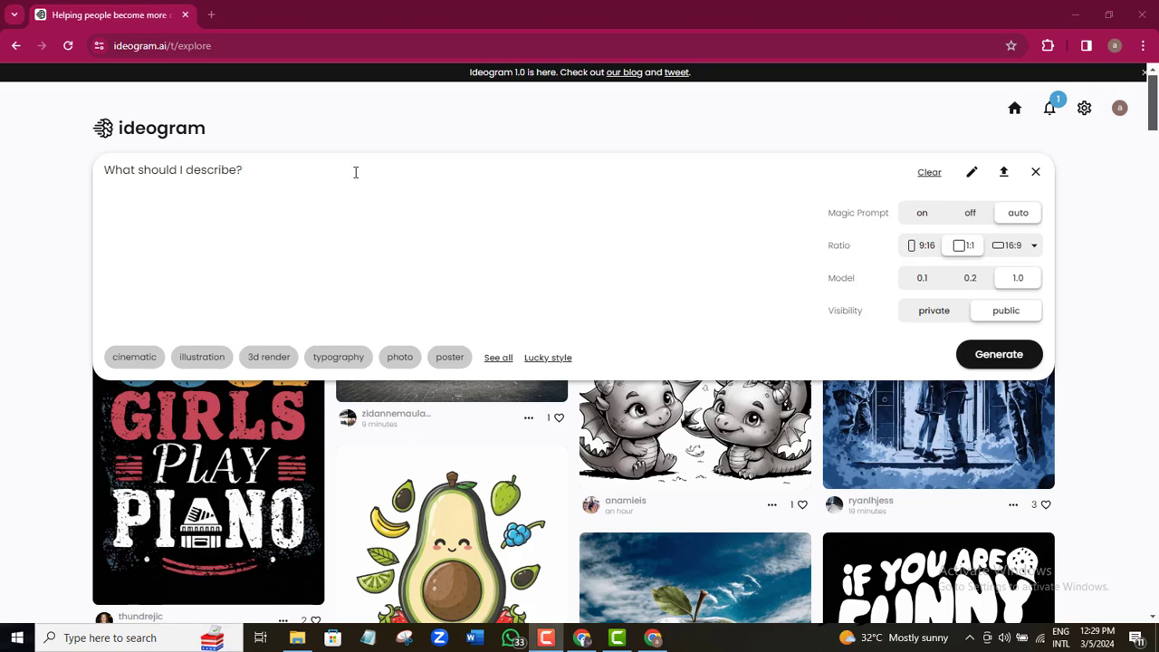
- Delete the whole "What should I describe?" text from the image description
{"action": "left_click", "coordinate": [356, 172]}
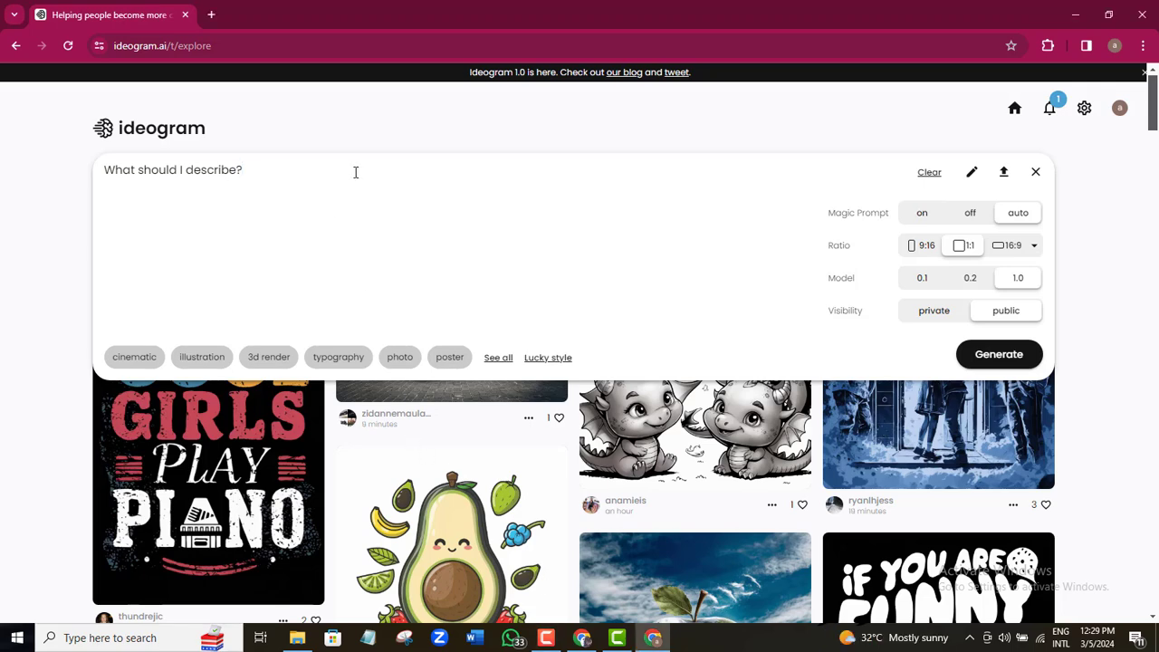
{"action": "key", "text": "BackSpace"}
{"action": "key", "text": "BackSpace"}
{"action": "key", "text": "BackSpace"}
{"action": "key", "text": "BackSpace"}
{"action": "key", "text": "BackSpace"}
{"action": "key", "text": "BackSpace"}
{"action": "key", "text": "BackSpace"}
{"action": "key", "text": "BackSpace"}
{"action": "key", "text": "BackSpace"}
{"action": "key", "text": "BackSpace"}
{"action": "key", "text": "BackSpace"}
{"action": "key", "text": "BackSpace"}
{"action": "key", "text": "BackSpace"}
{"action": "key", "text": "BackSpace"}
{"action": "key", "text": "BackSpace"}
{"action": "key", "text": "BackSpace"}
{"action": "key", "text": "BackSpace"}
{"action": "key", "text": "BackSpace"}
{"action": "key", "text": "BackSpace"}
{"action": "key", "text": "BackSpace"}
{"action": "key", "text": "BackSpace"}
{"action": "key", "text": "BackSpace"}
{"action": "key", "text": "BackSpace"}
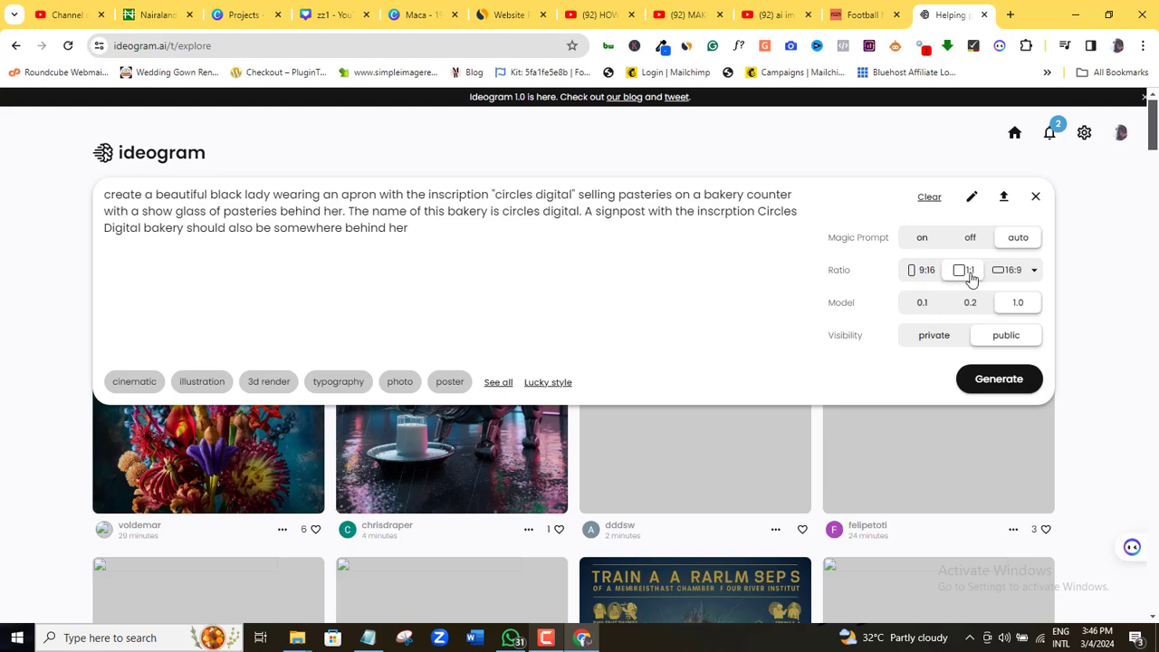
- Set the image ratio to 9:16 for the bakery prompt
{"action": "left_click", "coordinate": [921, 277]}
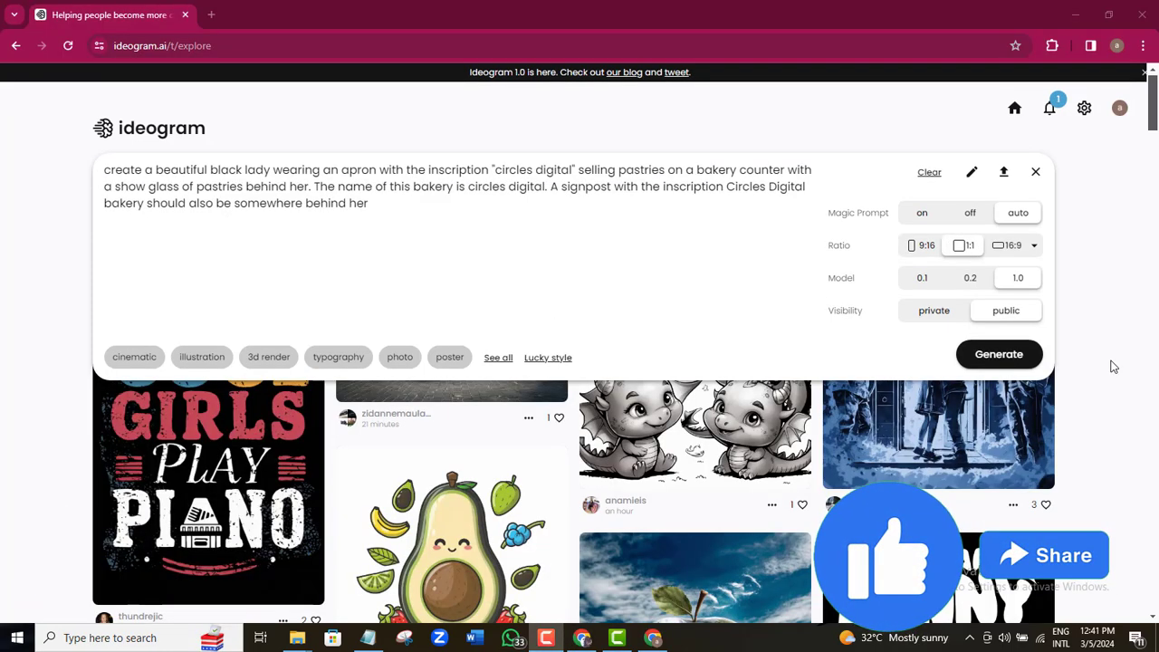
{"action": "left_click", "coordinate": [927, 259]}
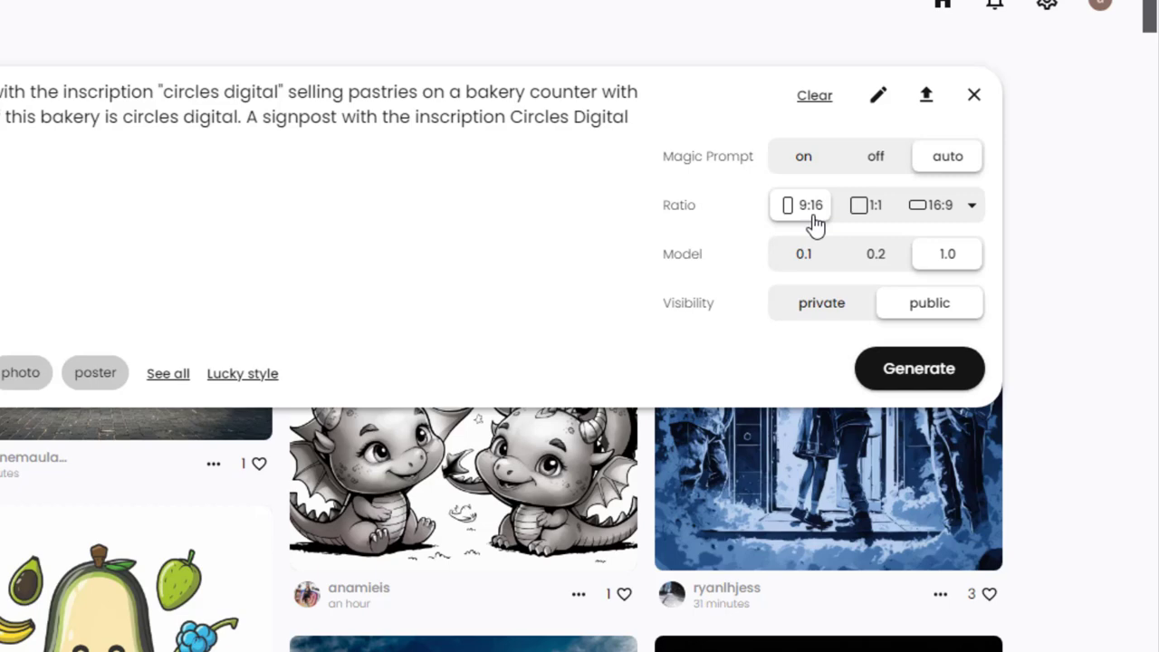
- Try the 1:1 and 16:9 image ratios for the bakery prompt
{"action": "left_click", "coordinate": [884, 214]}
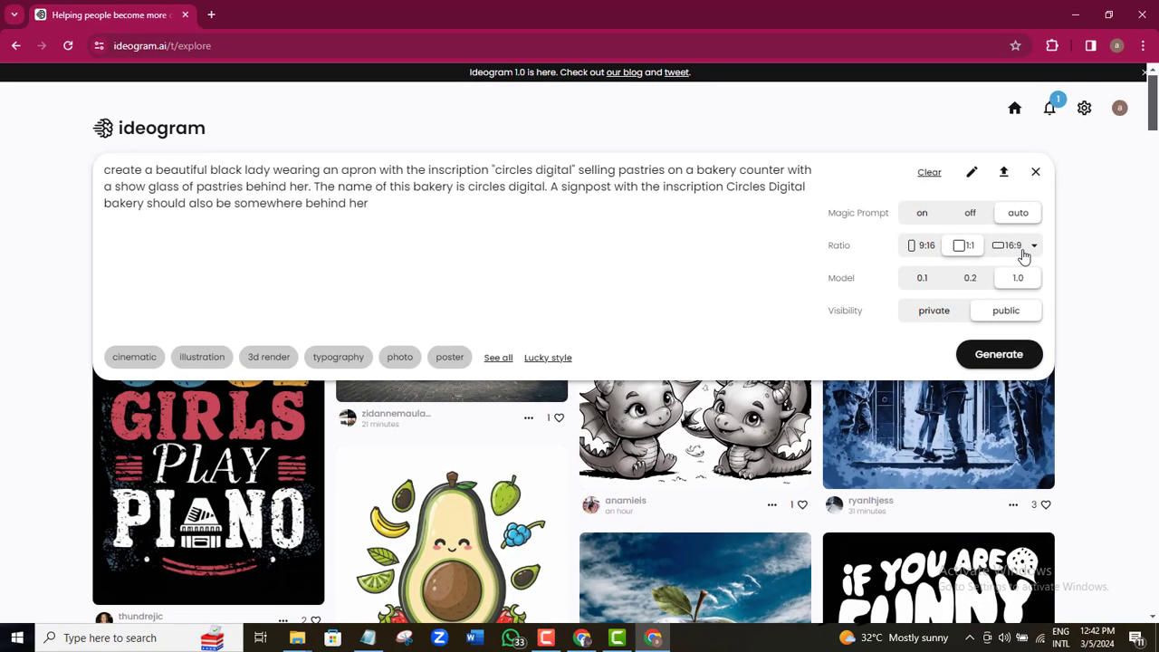
{"action": "left_click", "coordinate": [954, 212]}
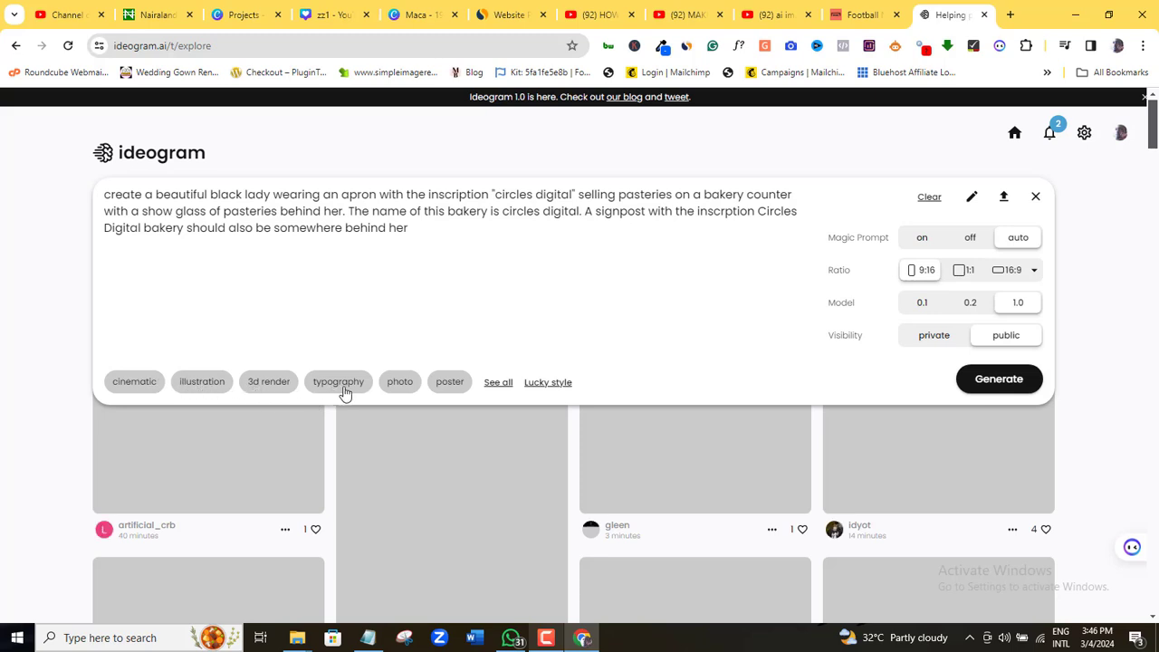
- Add the cinematic, illustration, 3d render, typography, photo and fashion styles to the bakery prompt
{"action": "left_click", "coordinate": [136, 390]}
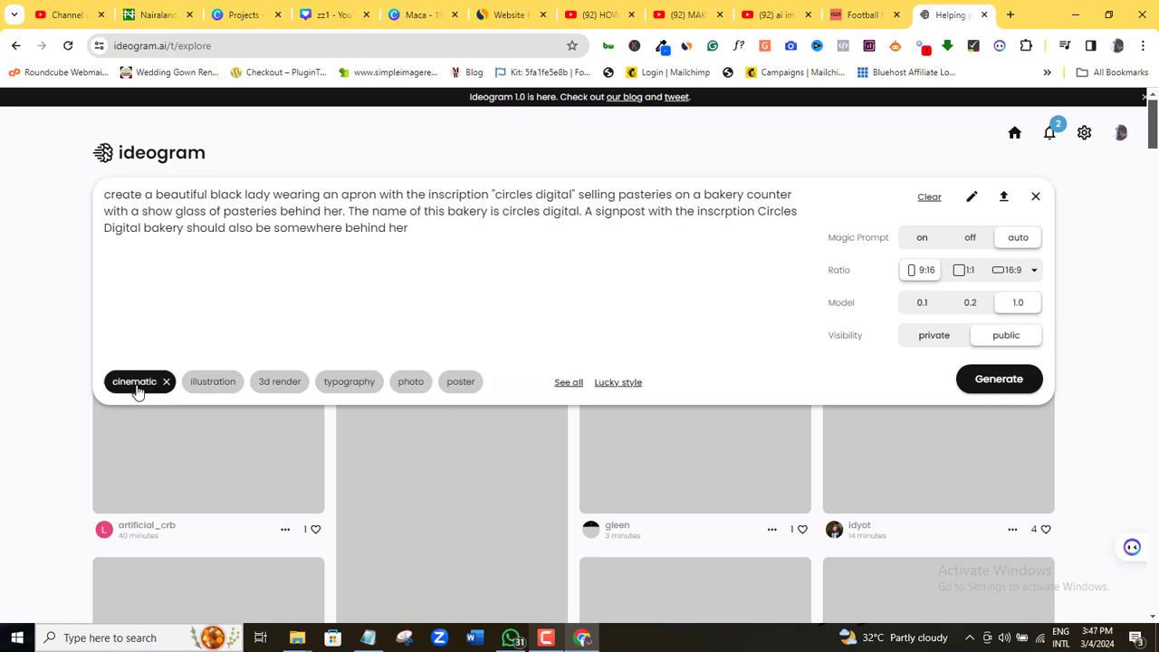
{"action": "left_click", "coordinate": [199, 389]}
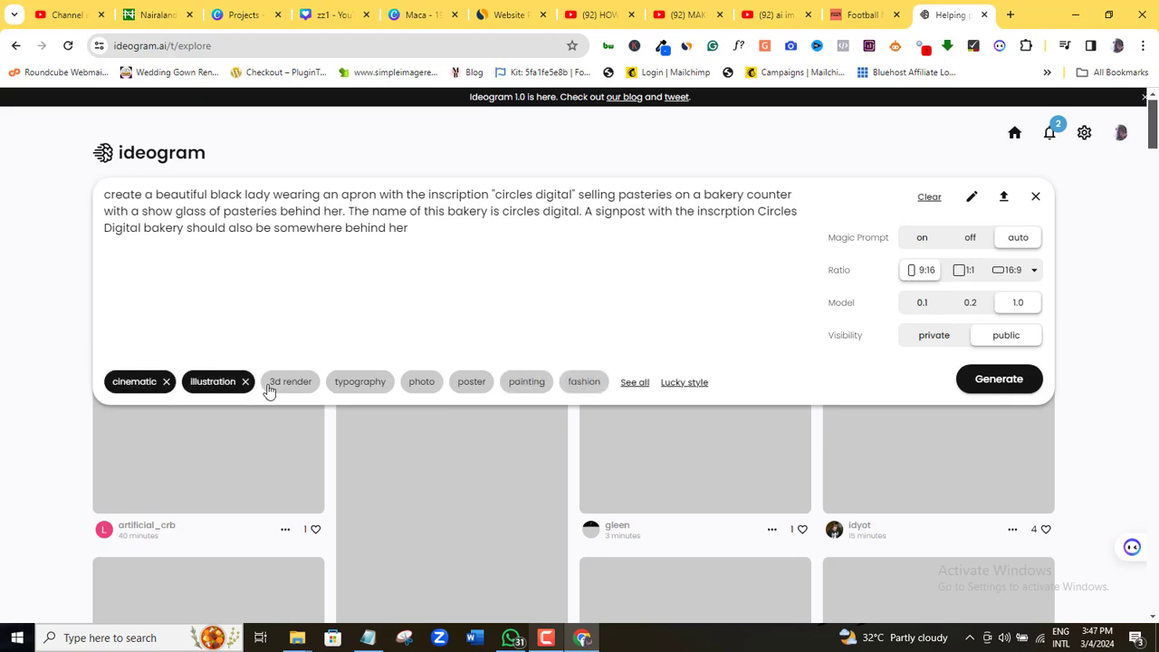
{"action": "left_click", "coordinate": [271, 390]}
{"action": "left_click", "coordinate": [365, 392]}
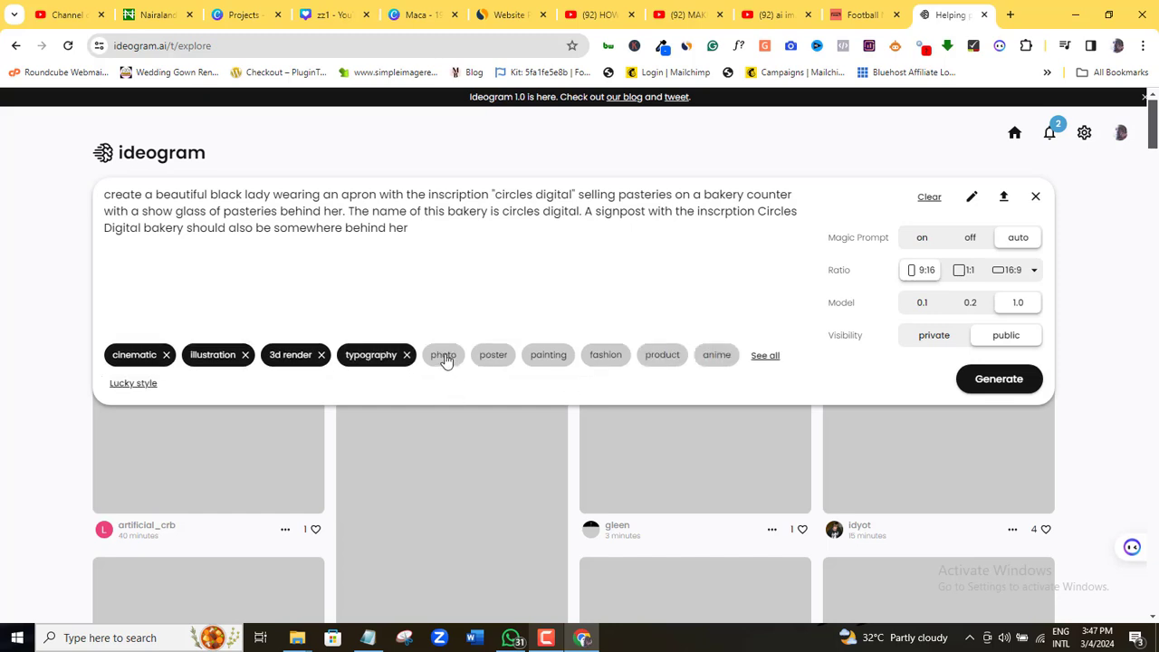
{"action": "left_click", "coordinate": [444, 356]}
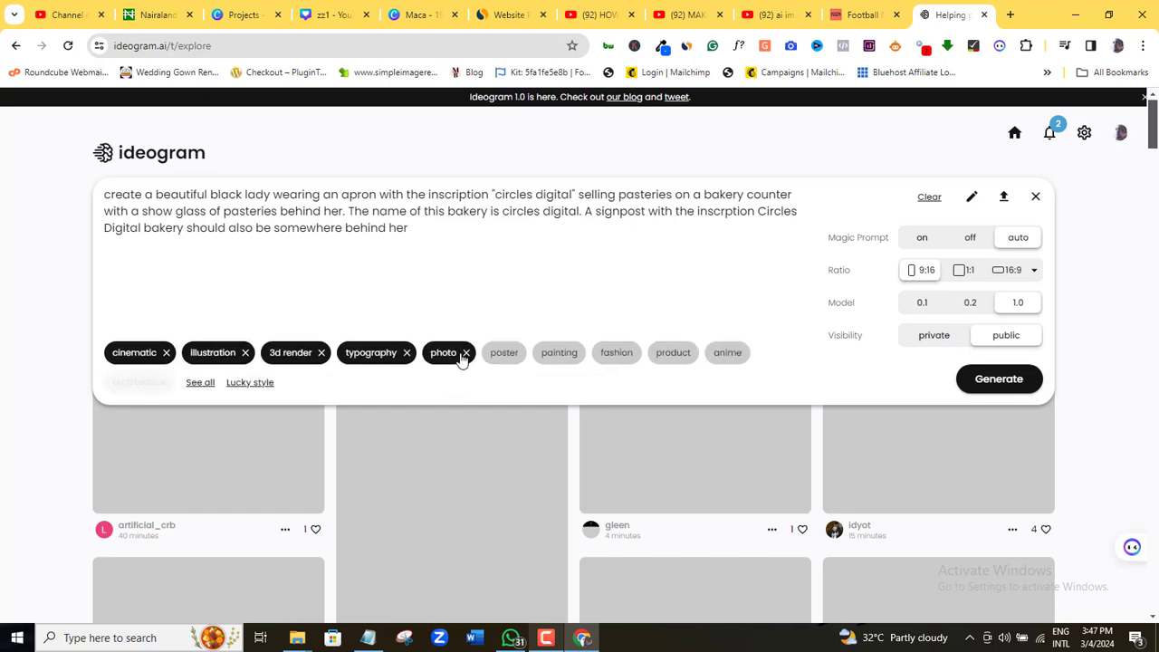
{"action": "left_click", "coordinate": [617, 355]}
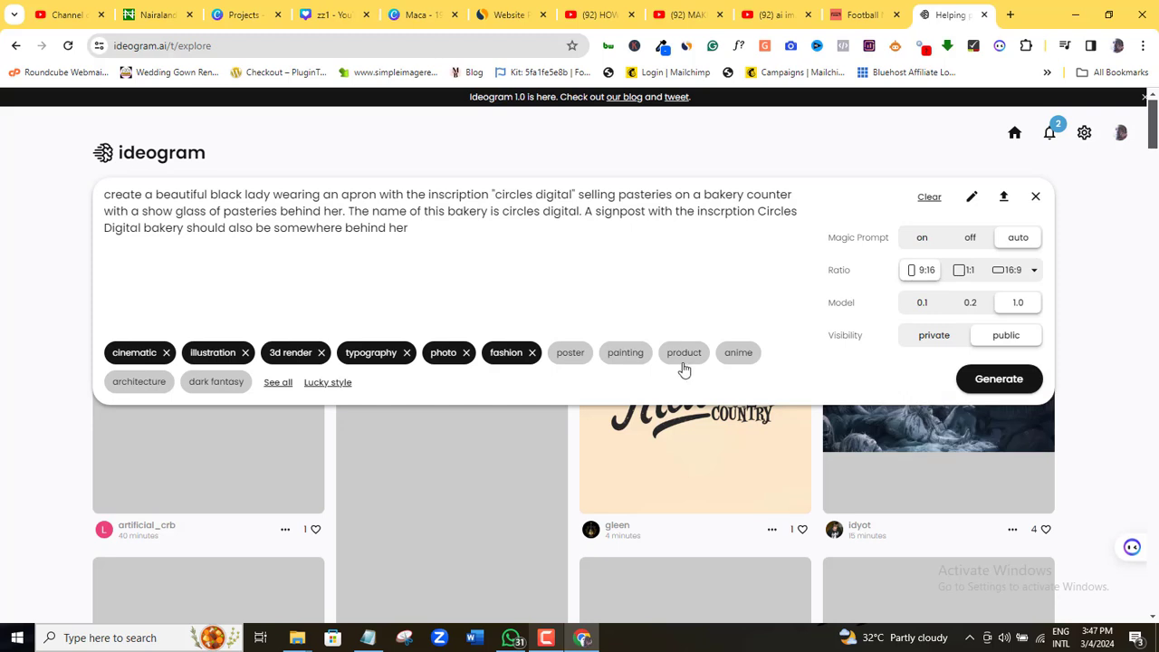
- Generate the images from the bakery prompt and look over the results
{"action": "left_click", "coordinate": [999, 378]}
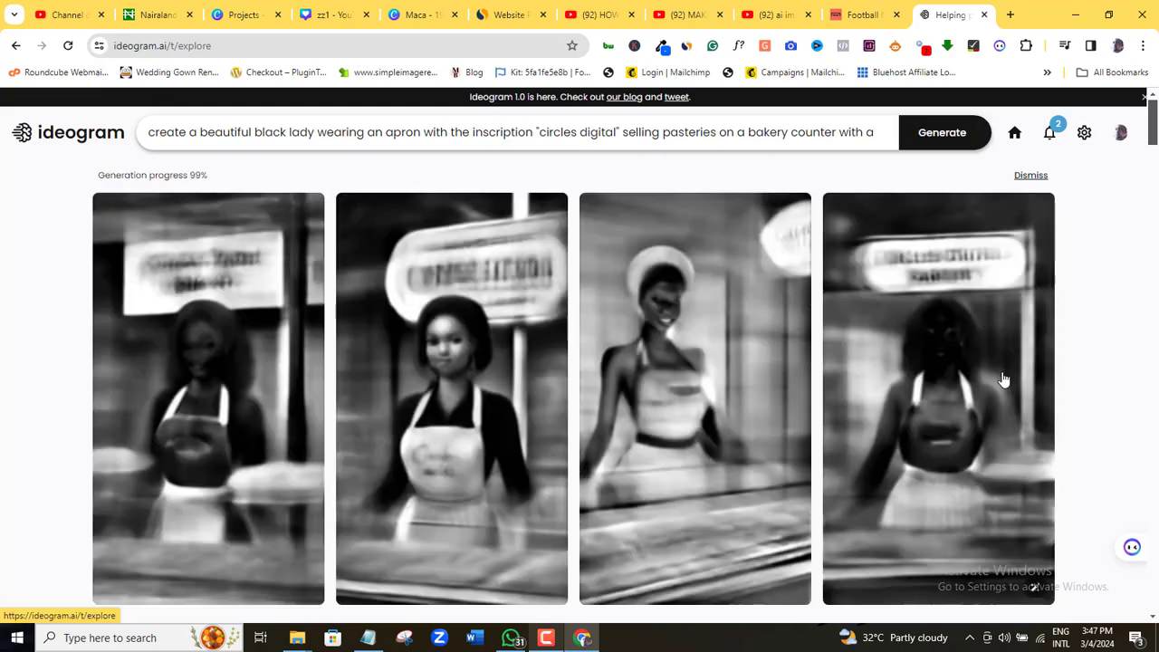
{"action": "scroll", "coordinate": [1155, 136], "scroll_direction": "down", "scroll_amount": 2}
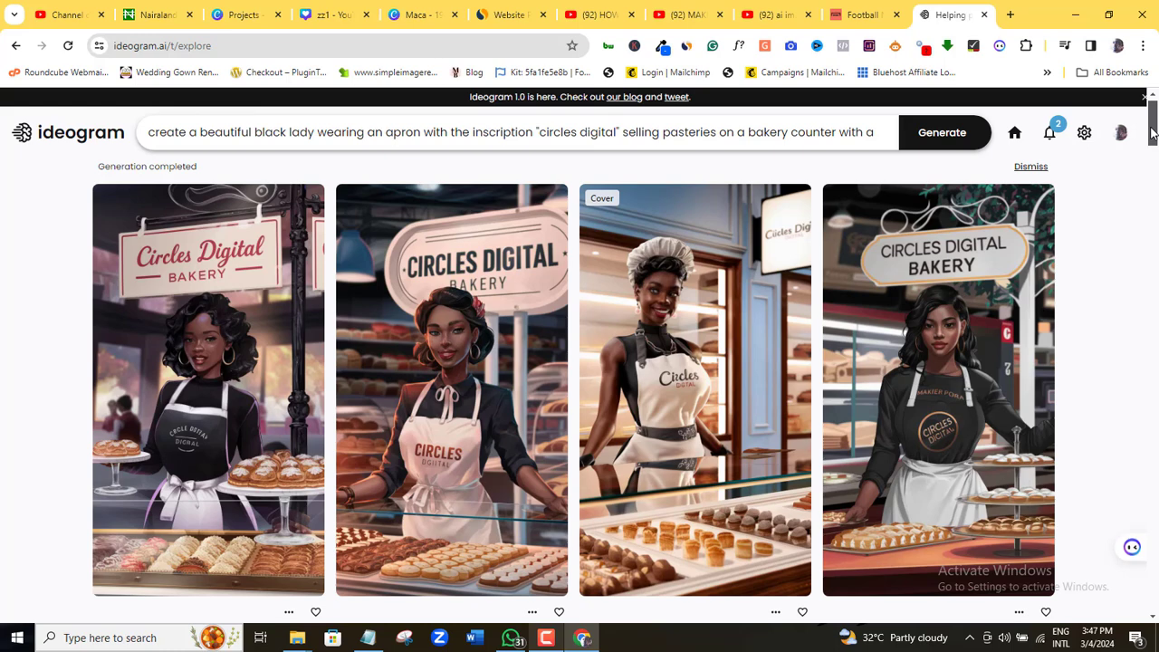
- Open the fourth generated image, showing the lady in the black apron under the oval bakery sign, and download it
{"action": "left_click", "coordinate": [959, 367]}
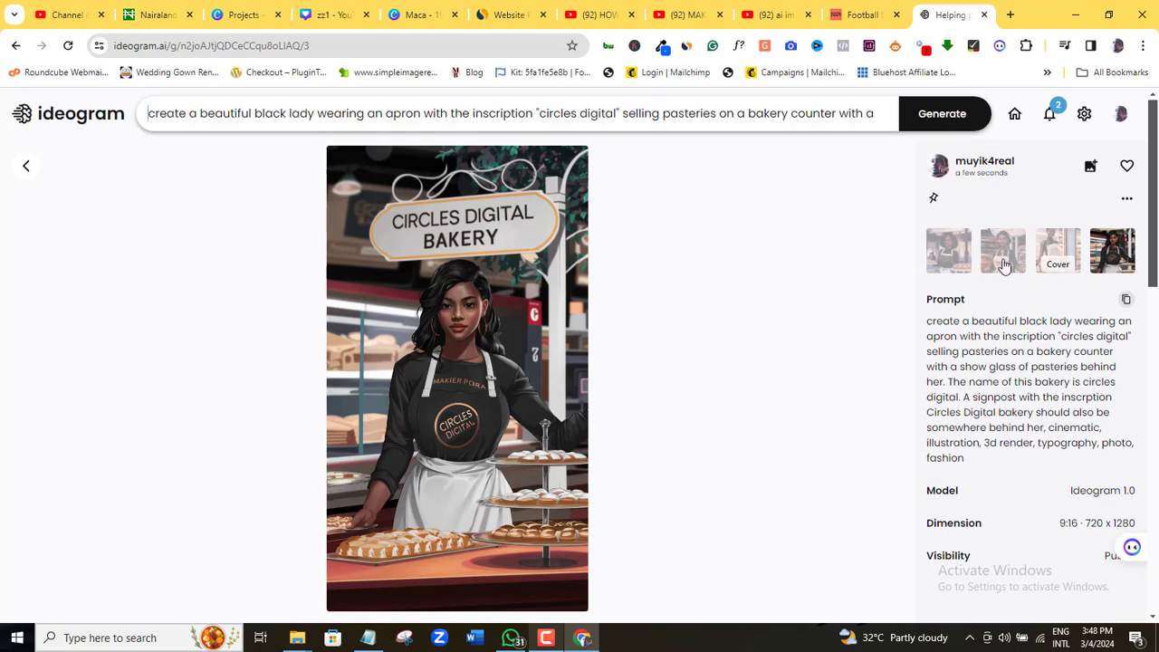
{"action": "mouse_move", "coordinate": [1154, 148]}
{"action": "left_mouse_down"}
{"action": "mouse_move", "coordinate": [1154, 177]}
{"action": "mouse_move", "coordinate": [1154, 142]}
{"action": "left_mouse_up"}
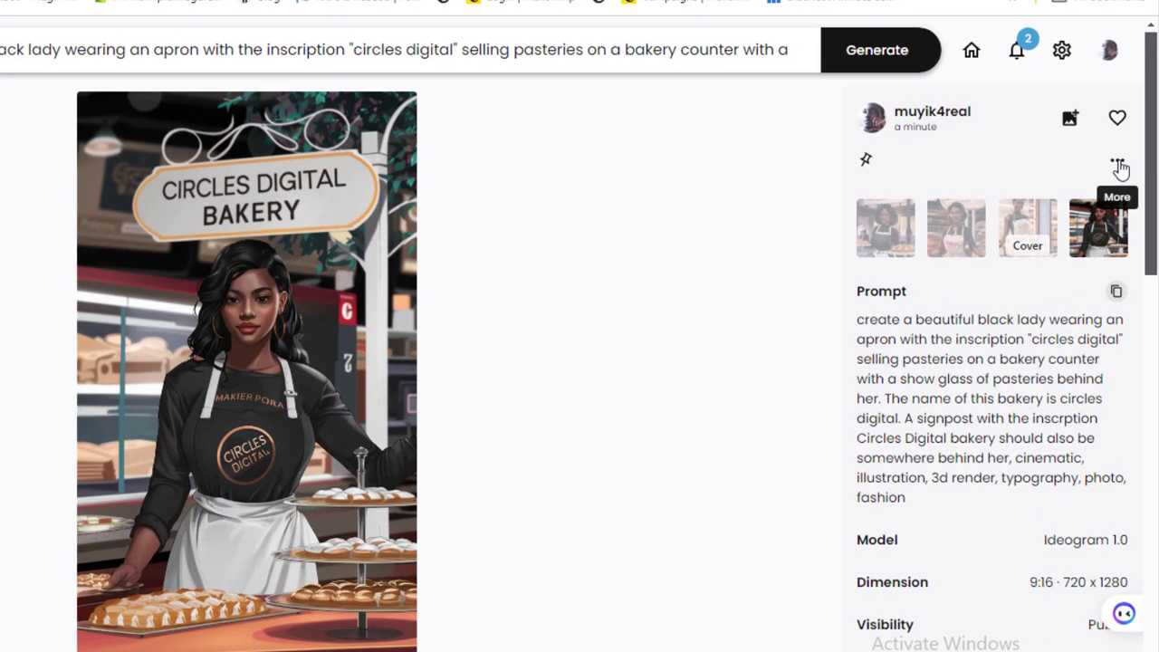
{"action": "left_click", "coordinate": [1126, 198]}
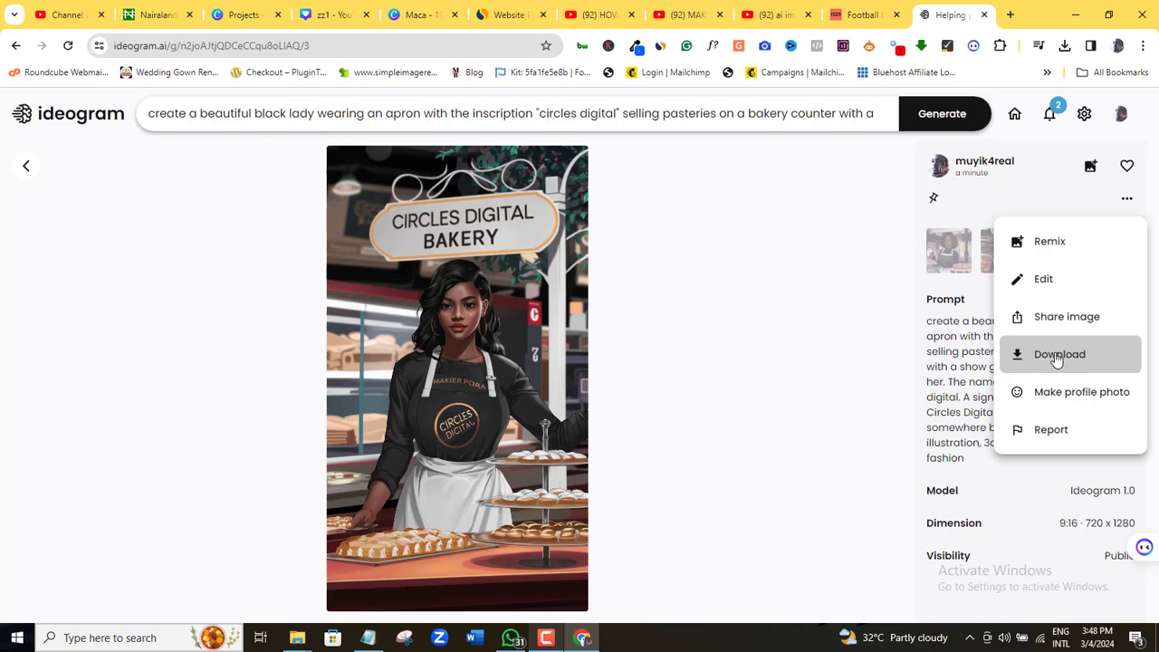
{"action": "left_click", "coordinate": [1057, 356]}
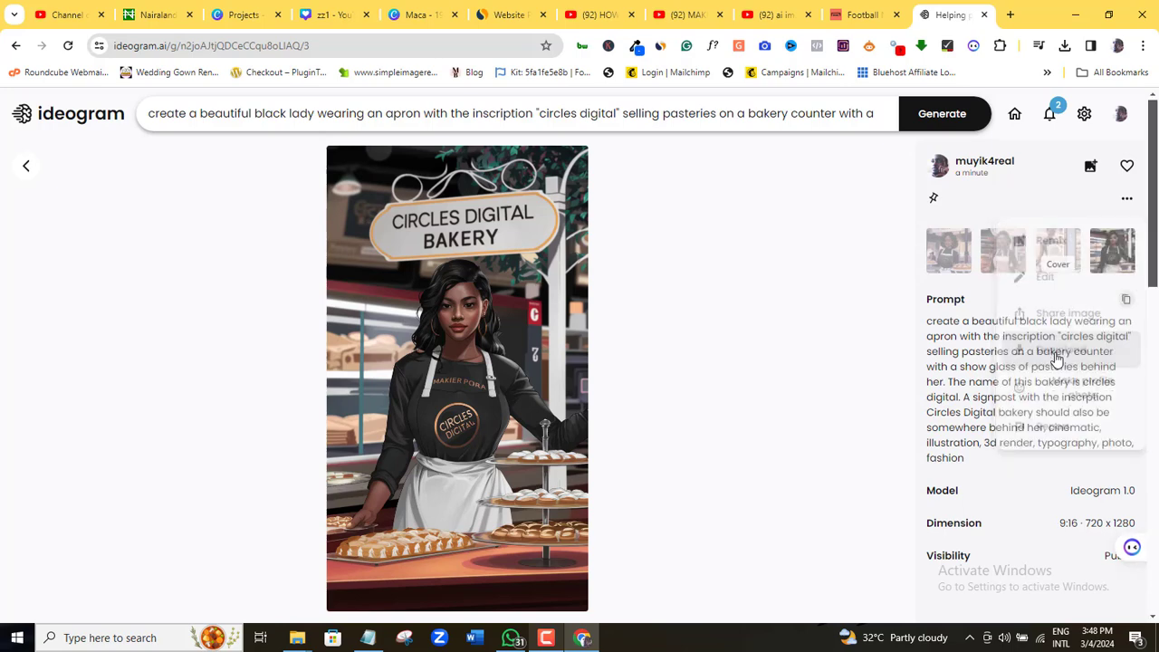
- Generate the bakery prompt again in the 16:9 ratio, keeping the same styles, and look over the results
{"action": "left_click", "coordinate": [802, 357]}
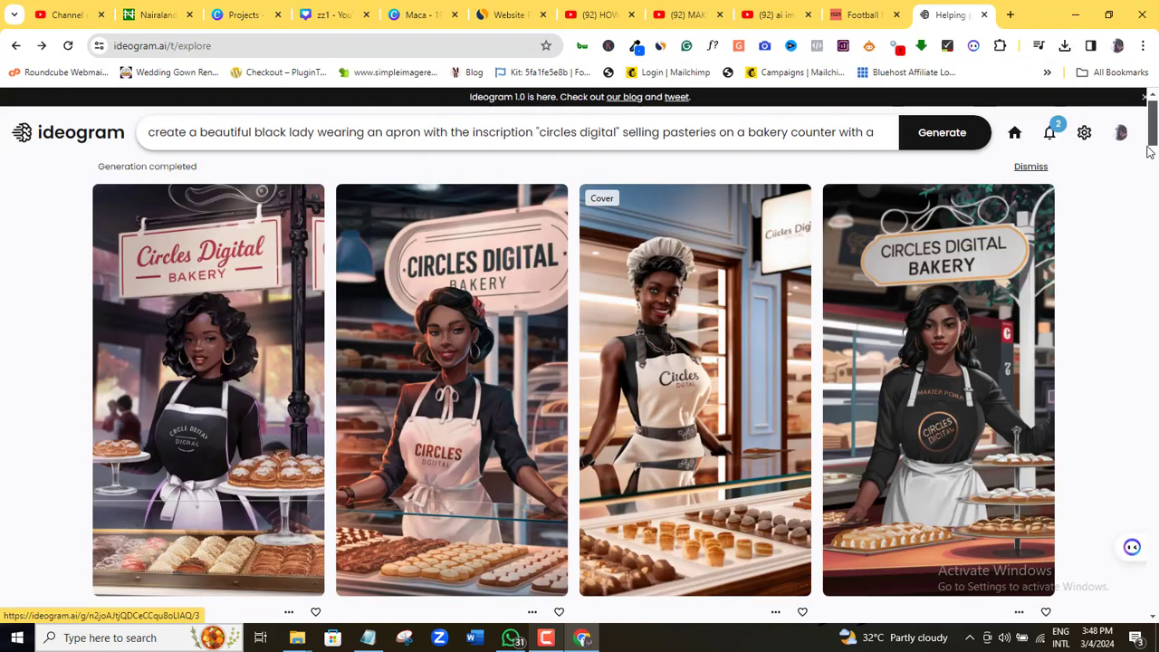
{"action": "left_click_drag", "start_coordinate": [1148, 152], "coordinate": [1154, 186]}
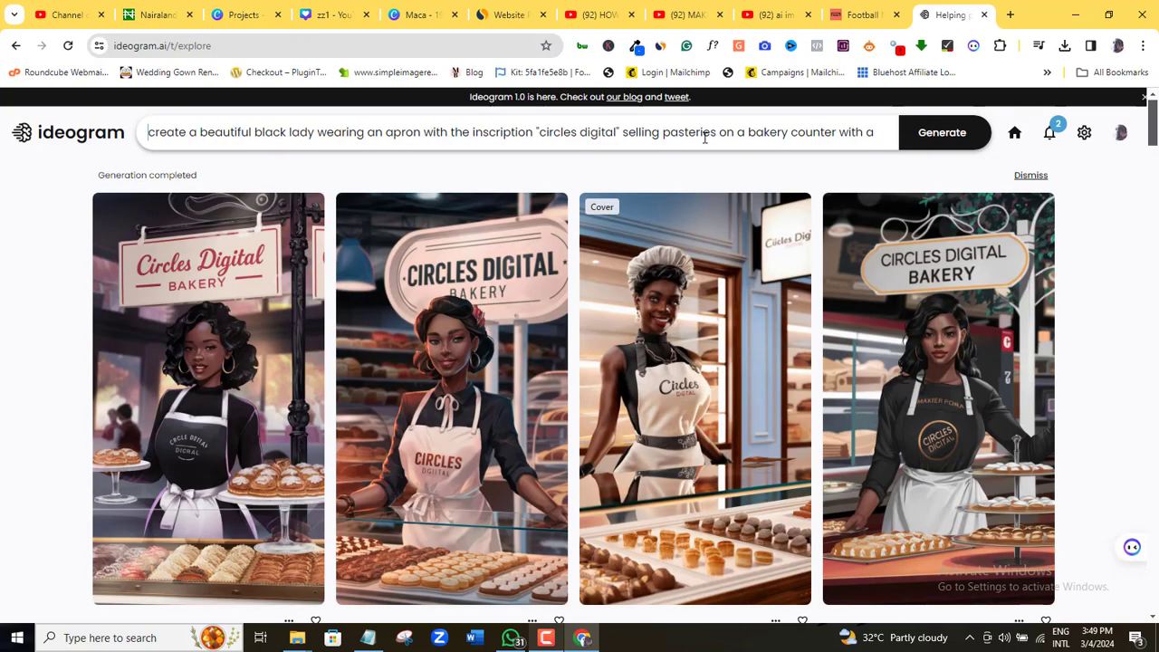
{"action": "left_click", "coordinate": [704, 136]}
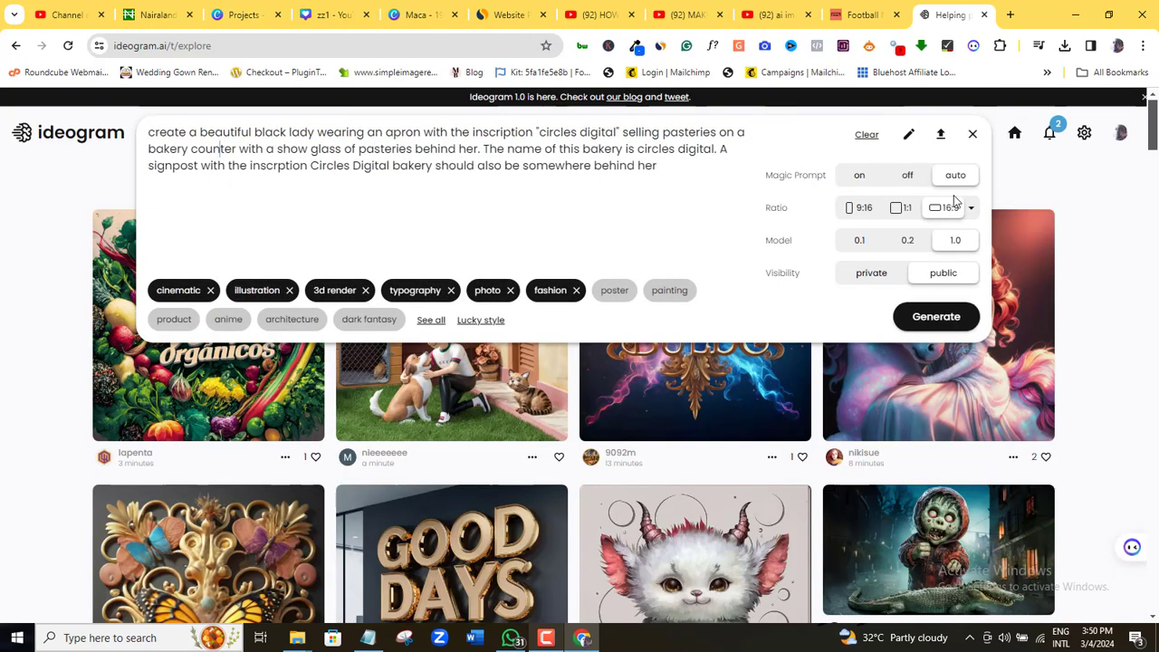
{"action": "left_click", "coordinate": [935, 317]}
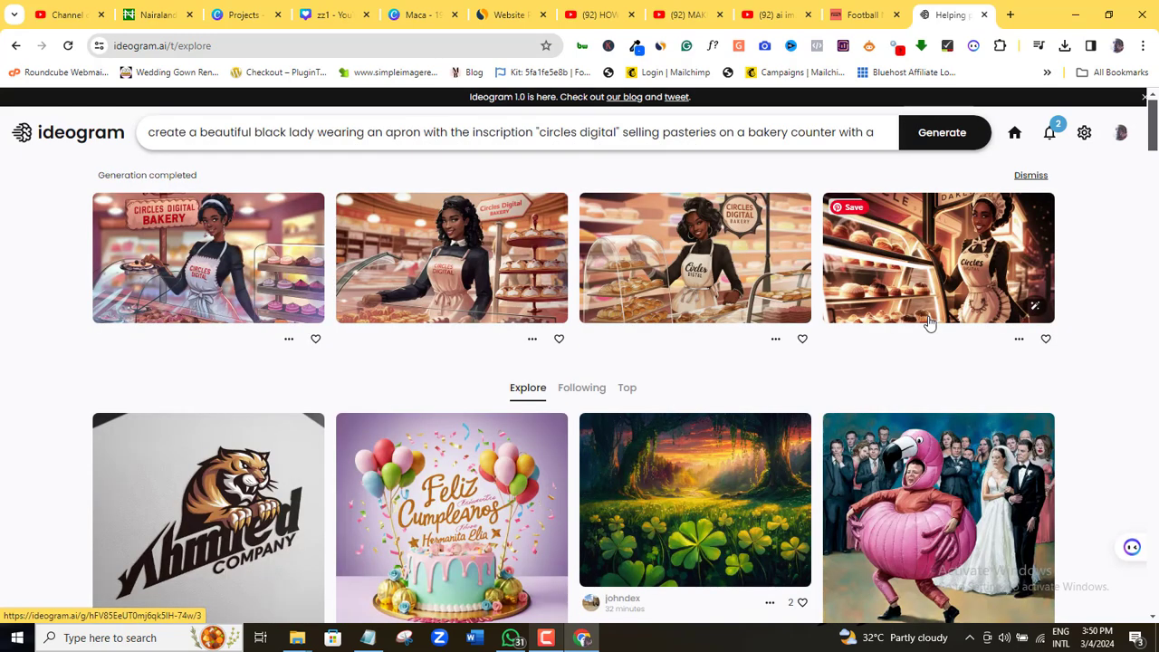
{"action": "mouse_move", "coordinate": [1154, 143]}
{"action": "left_mouse_down"}
{"action": "mouse_move", "coordinate": [1154, 161]}
{"action": "mouse_move", "coordinate": [1154, 136]}
{"action": "left_mouse_up"}
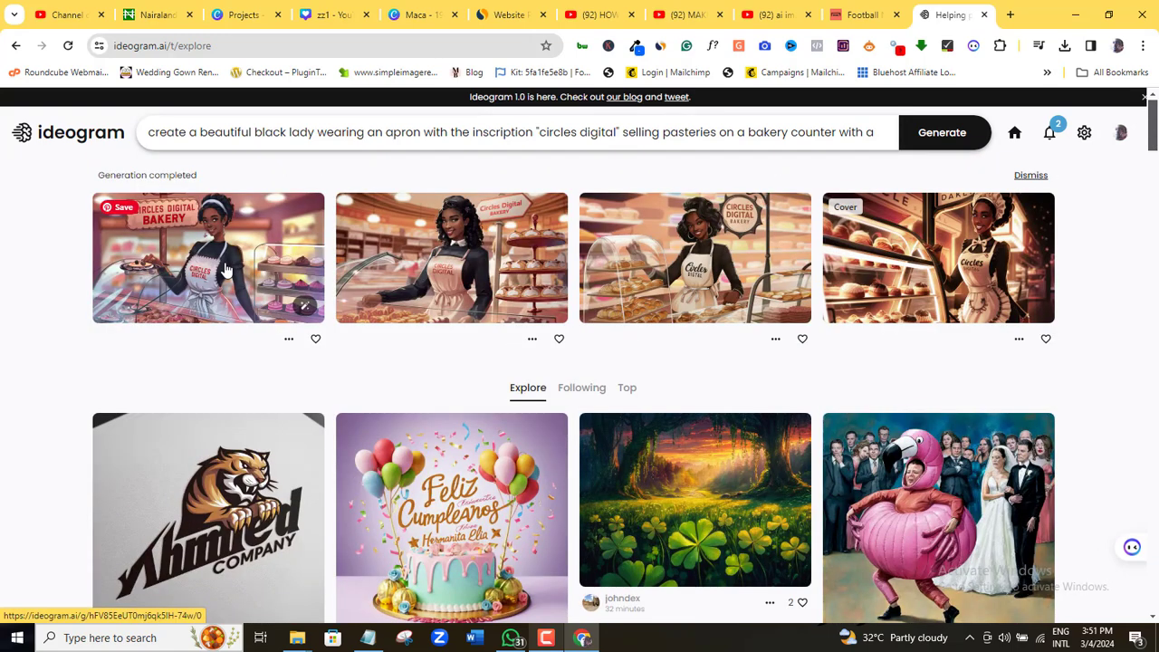
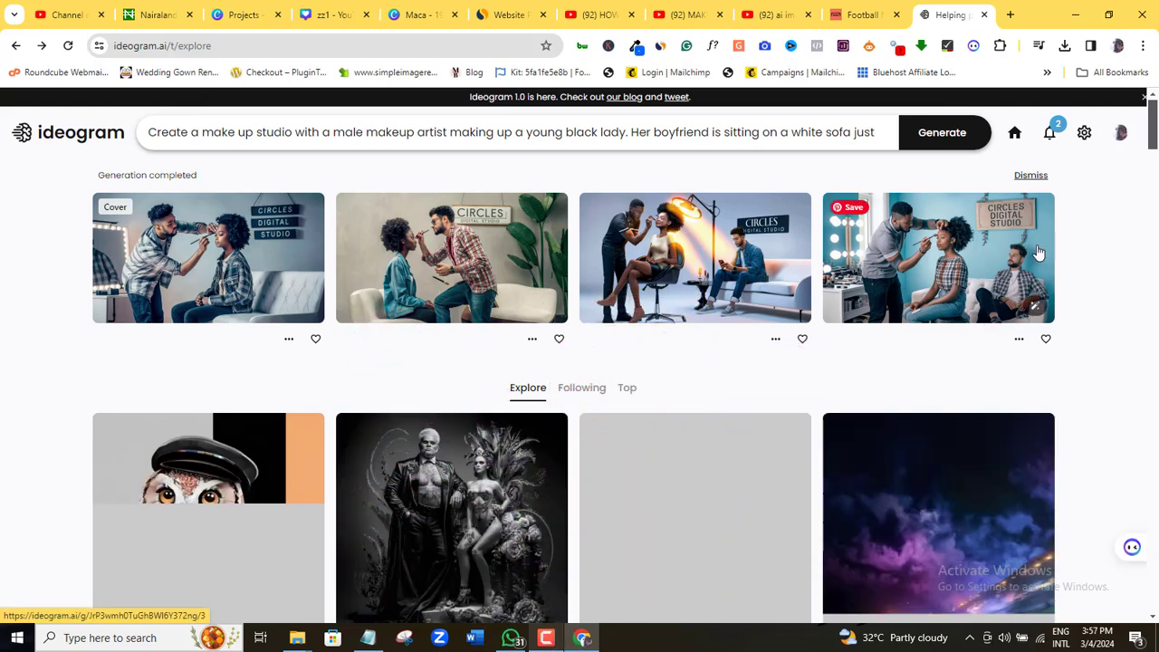
- View the fourth, second and third generated images of the Circles Digital make-up studio enlarged, ending on the fourth
{"action": "left_click", "coordinate": [977, 266]}
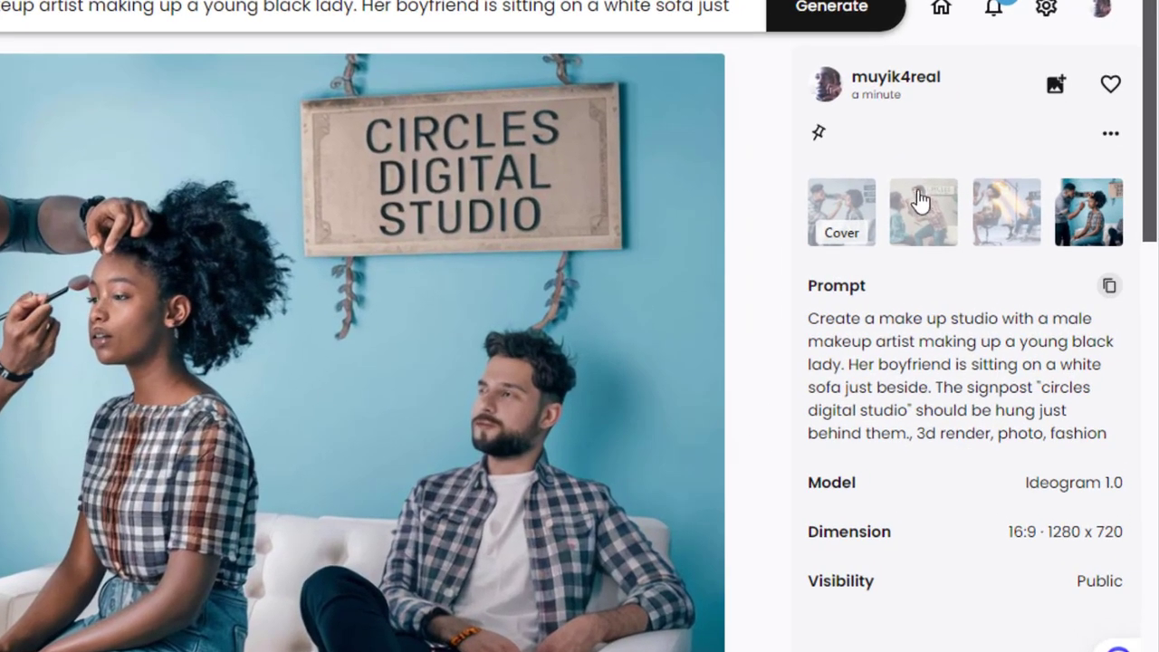
{"action": "left_click", "coordinate": [924, 208]}
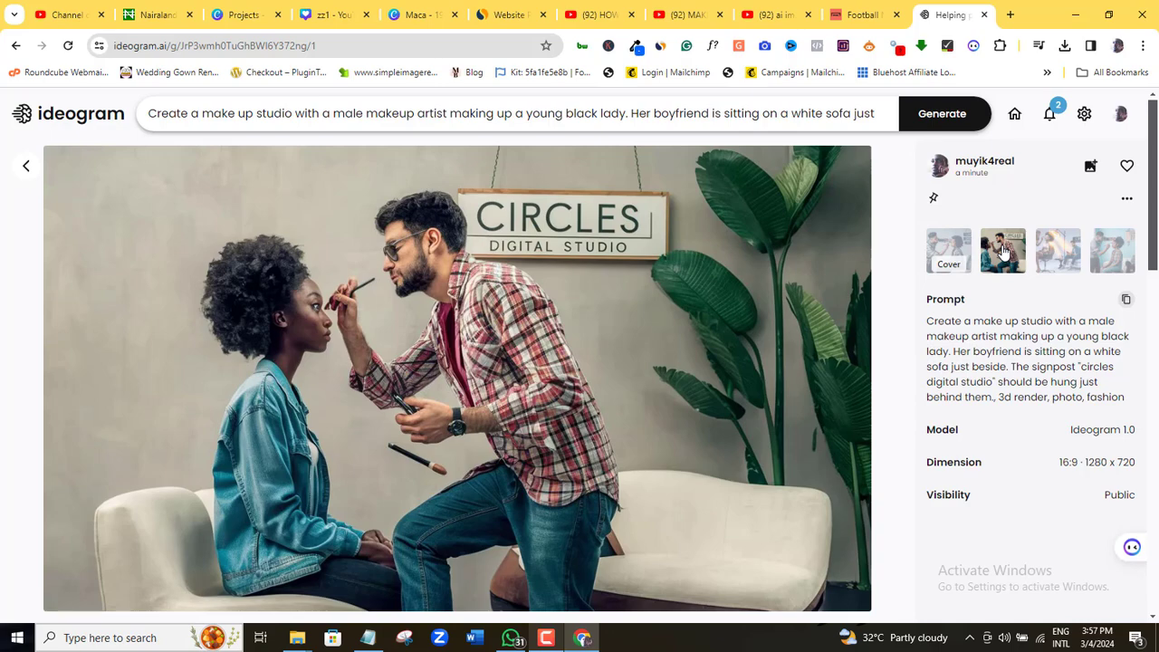
{"action": "left_click", "coordinate": [1050, 254]}
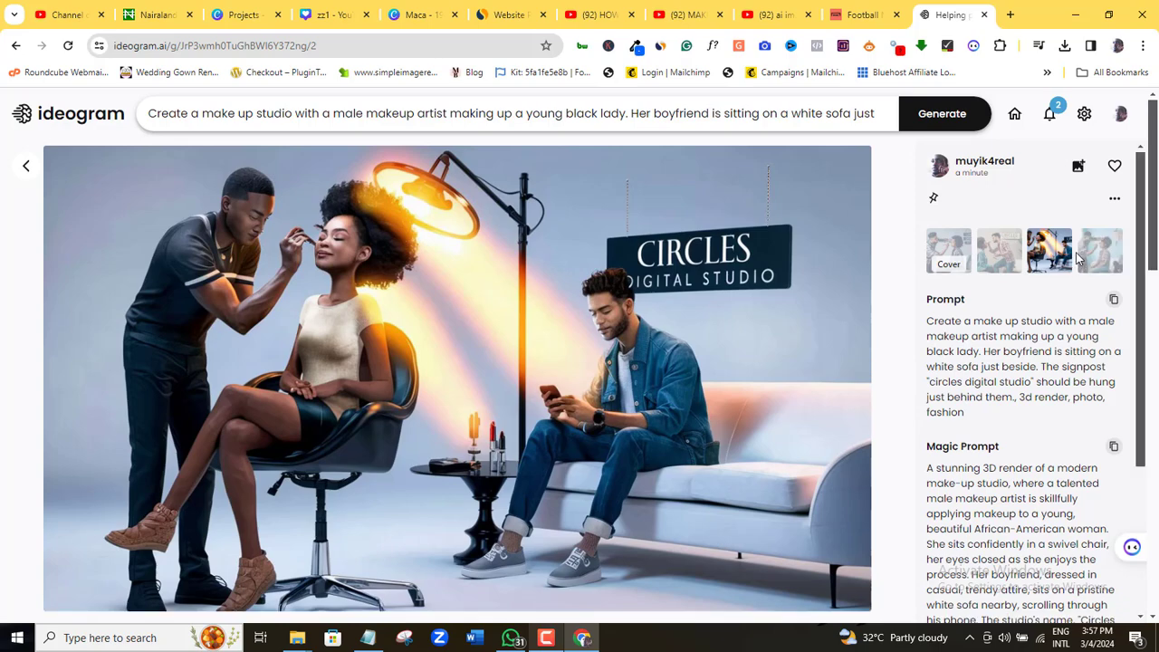
{"action": "left_click", "coordinate": [1087, 258]}
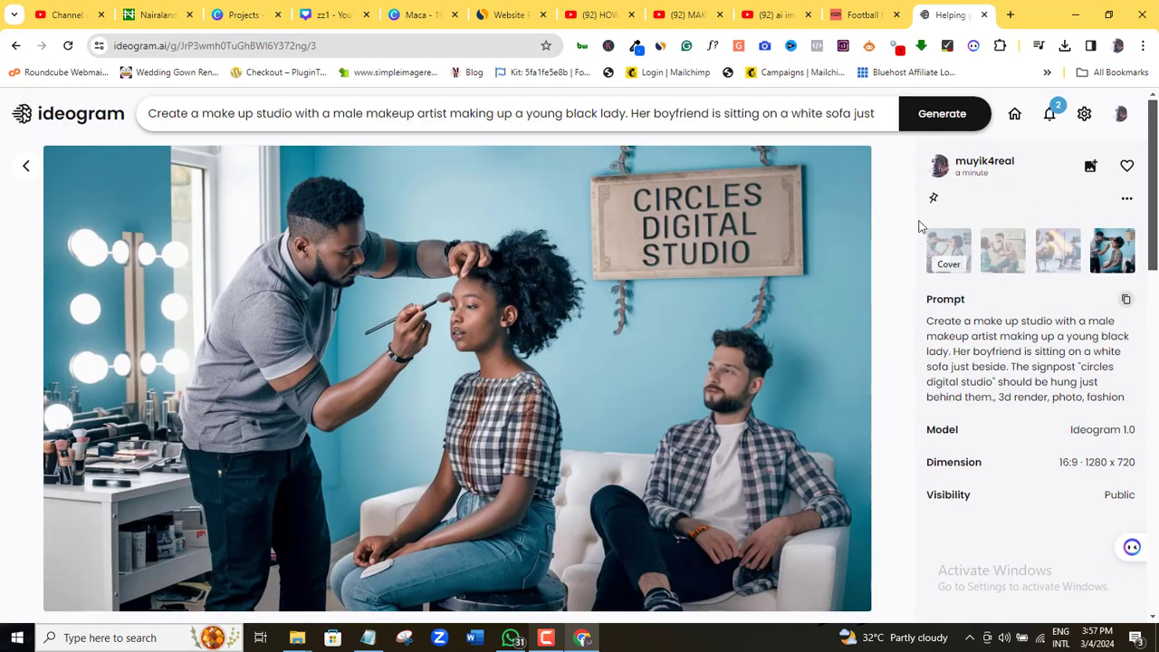
- Generate the make-up studio prompt again in the 9:16 ratio with the 3d render, photo and fashion styles
{"action": "left_click", "coordinate": [840, 114]}
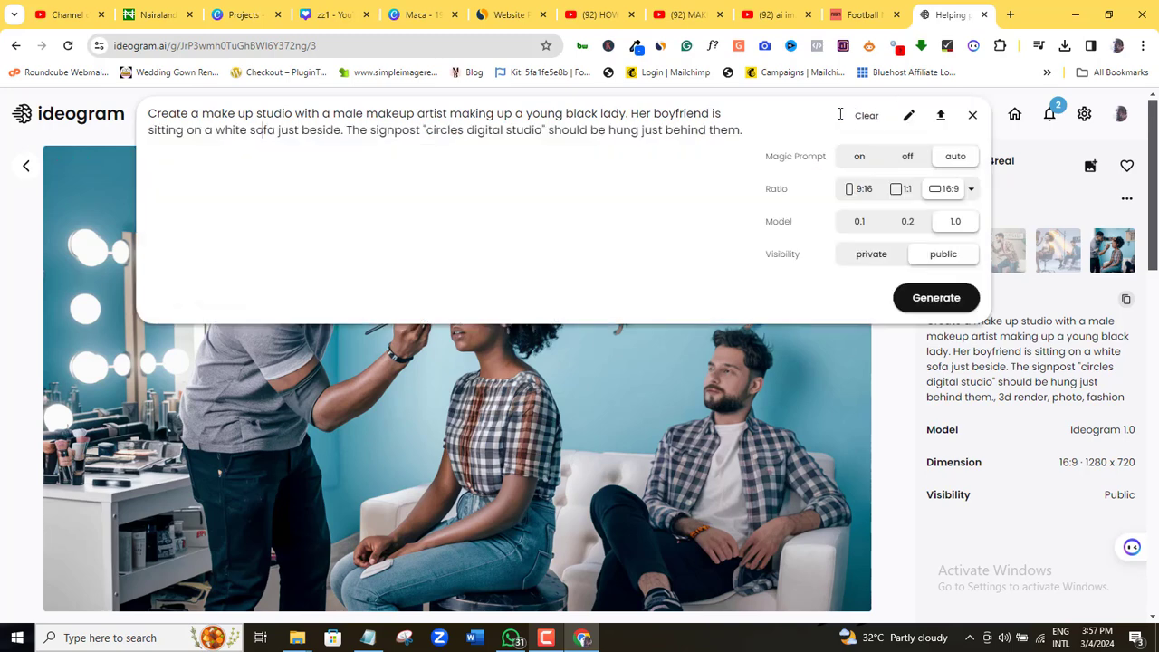
{"action": "left_click", "coordinate": [854, 192]}
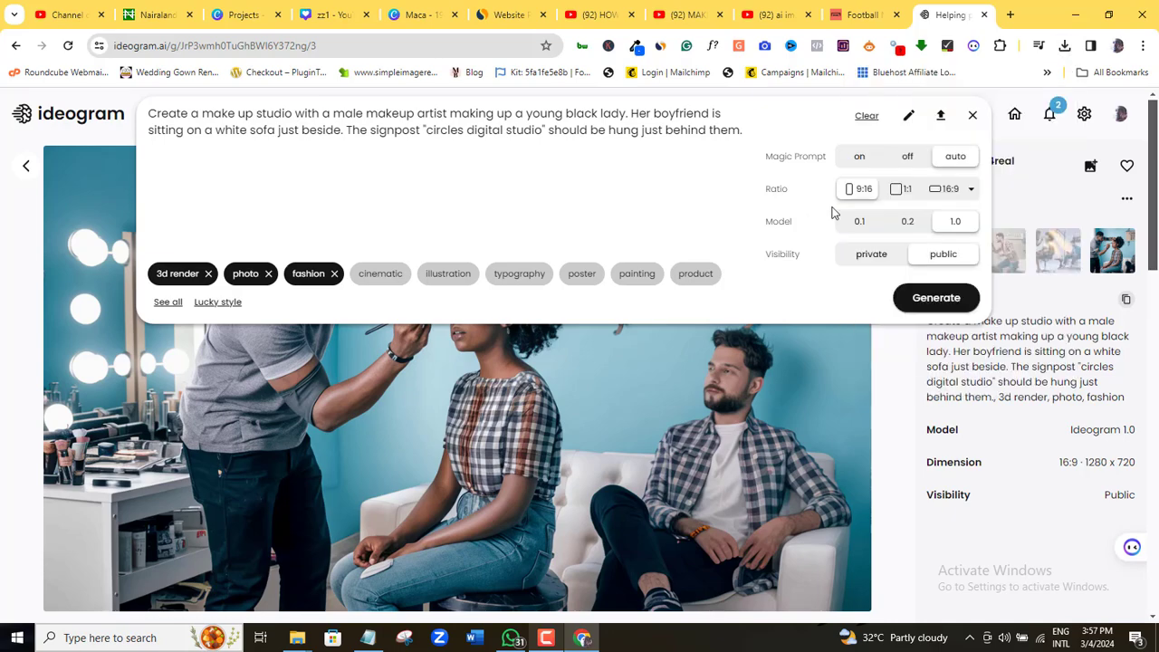
{"action": "left_click", "coordinate": [932, 298]}
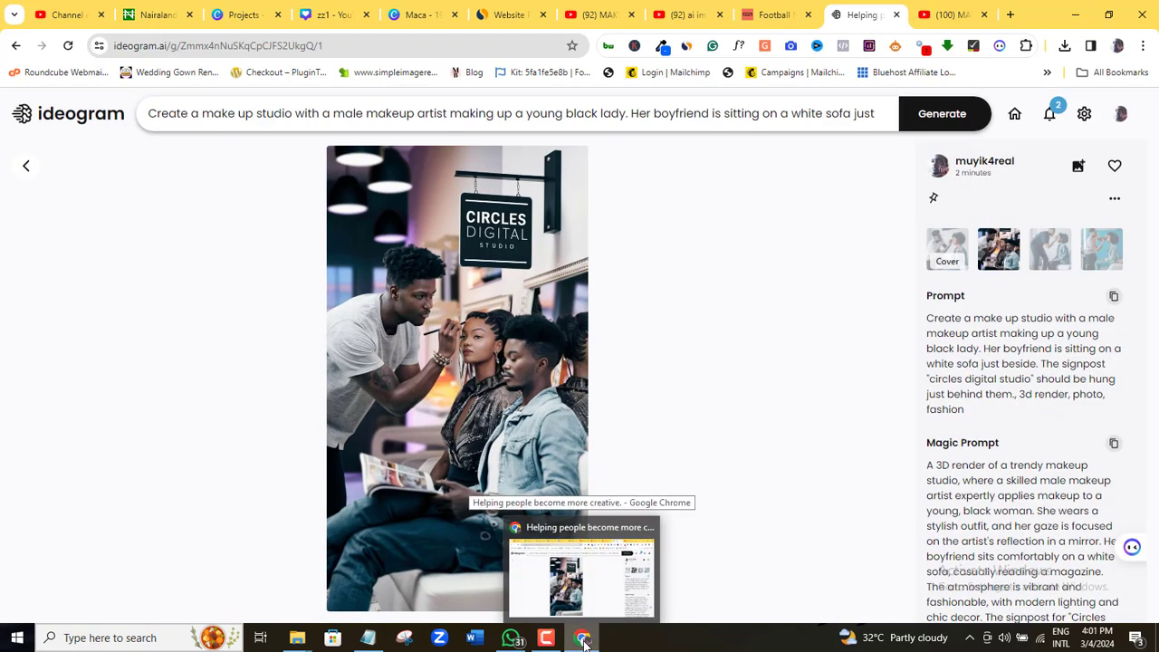
{"action": "left_click", "coordinate": [546, 638]}
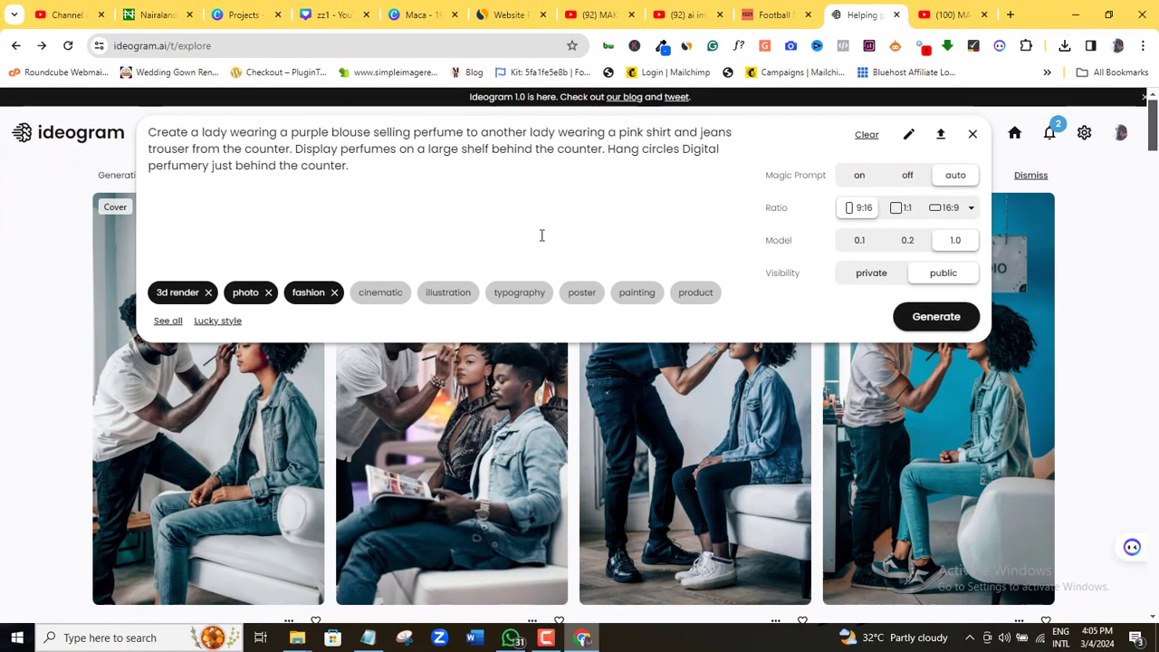
- Generate 1:1 images from the prompt about the lady in a purple blouse selling perfume, and open the fourth result
{"action": "left_click", "coordinate": [901, 208]}
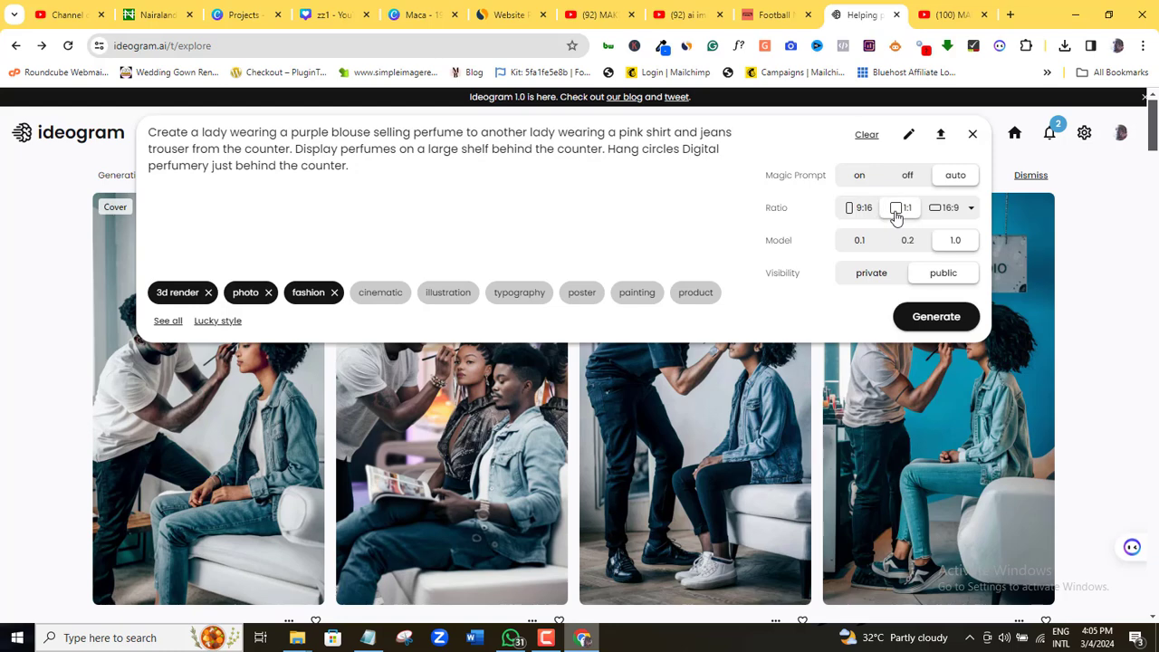
{"action": "left_click", "coordinate": [935, 317]}
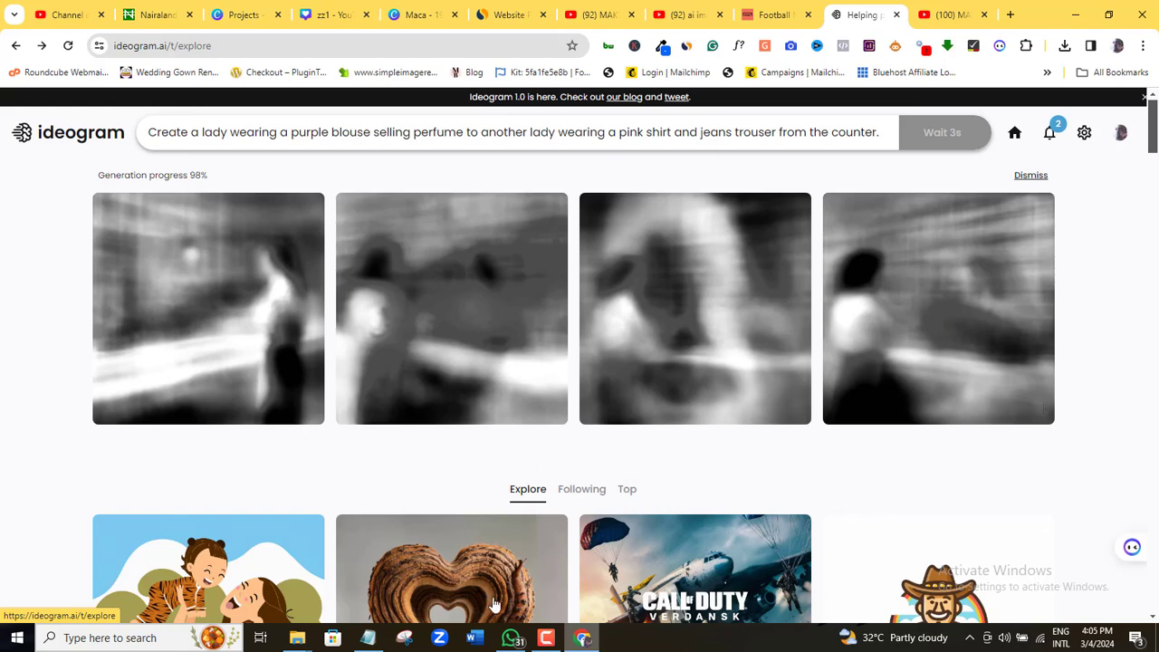
{"action": "left_click", "coordinate": [543, 639]}
{"action": "left_click", "coordinate": [543, 640]}
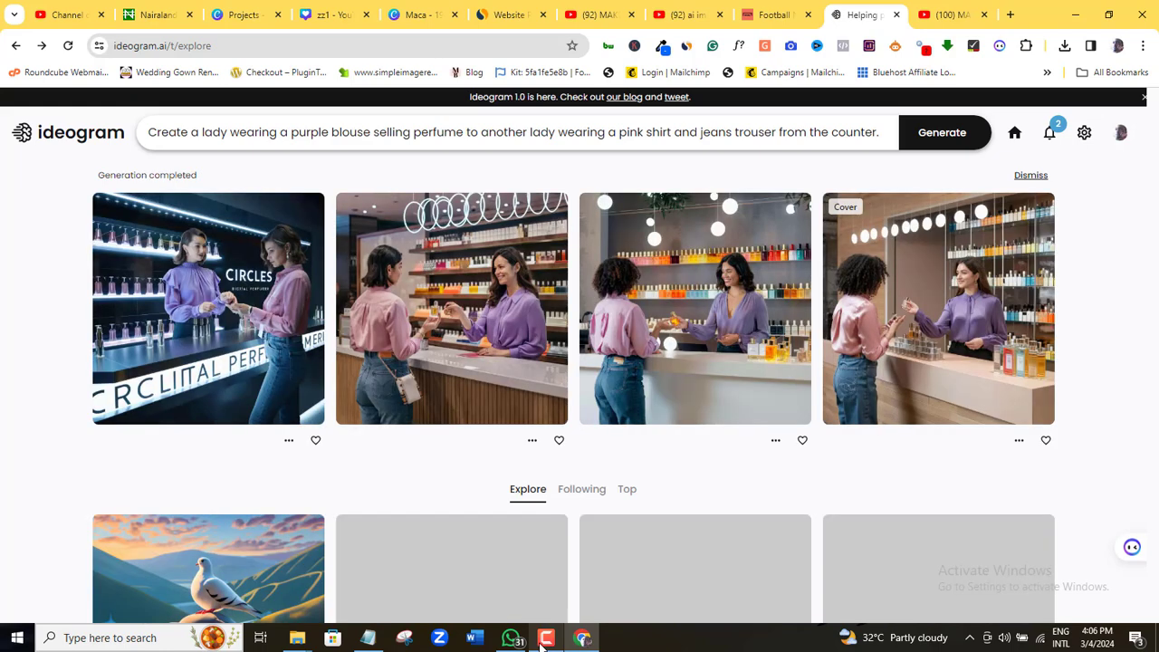
{"action": "mouse_move", "coordinate": [297, 638]}
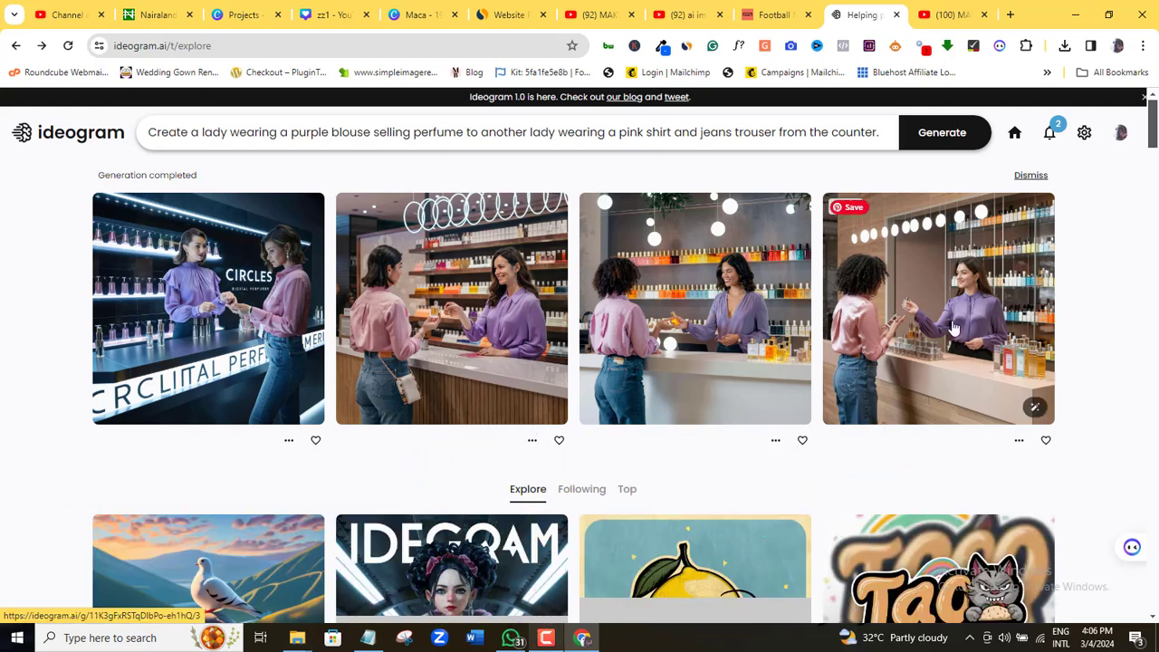
{"action": "left_click", "coordinate": [1014, 381]}
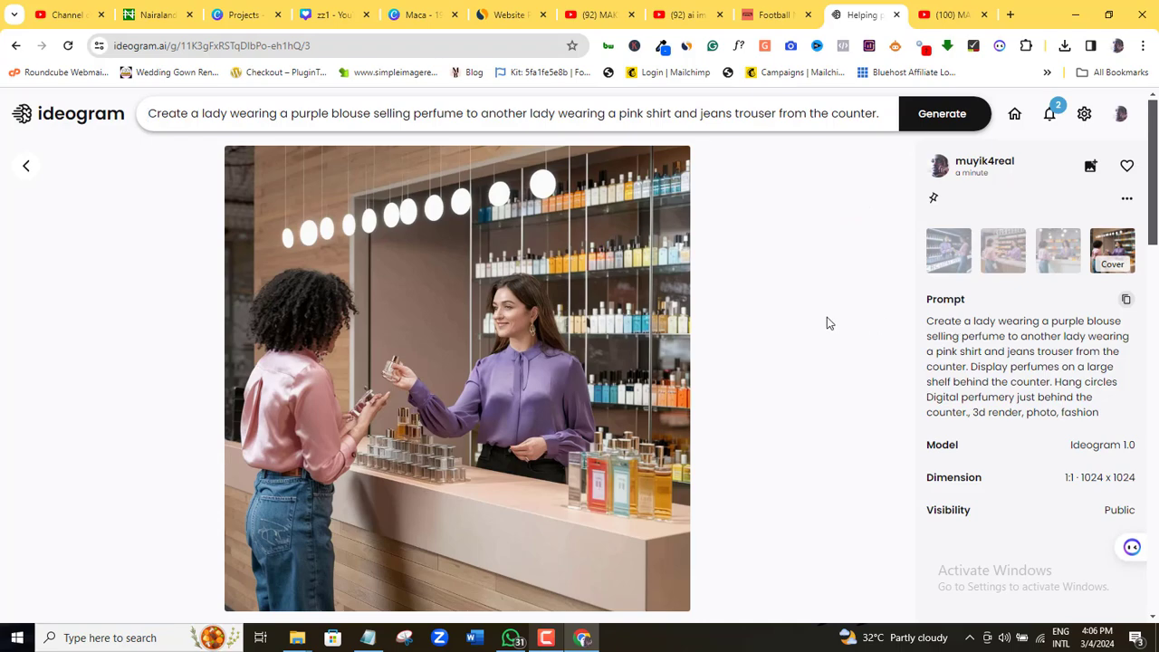
- Generate the perfume prompt again in the 9:16 ratio, look over the results and open the third image
{"action": "left_click", "coordinate": [544, 113]}
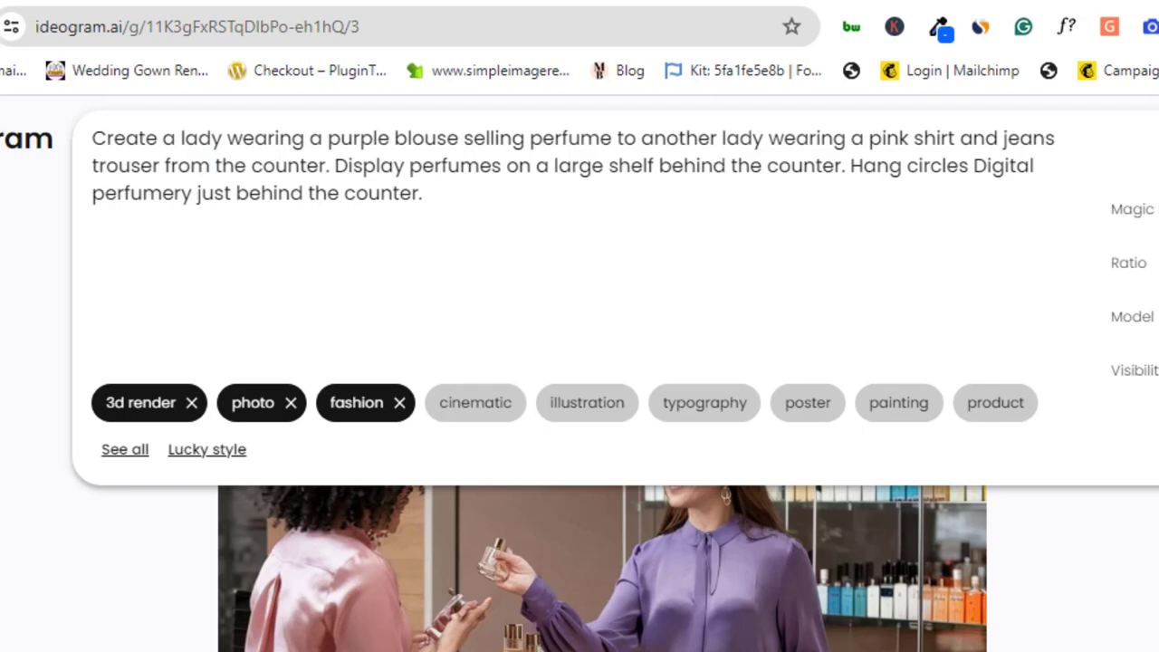
{"action": "key", "text": "Return"}
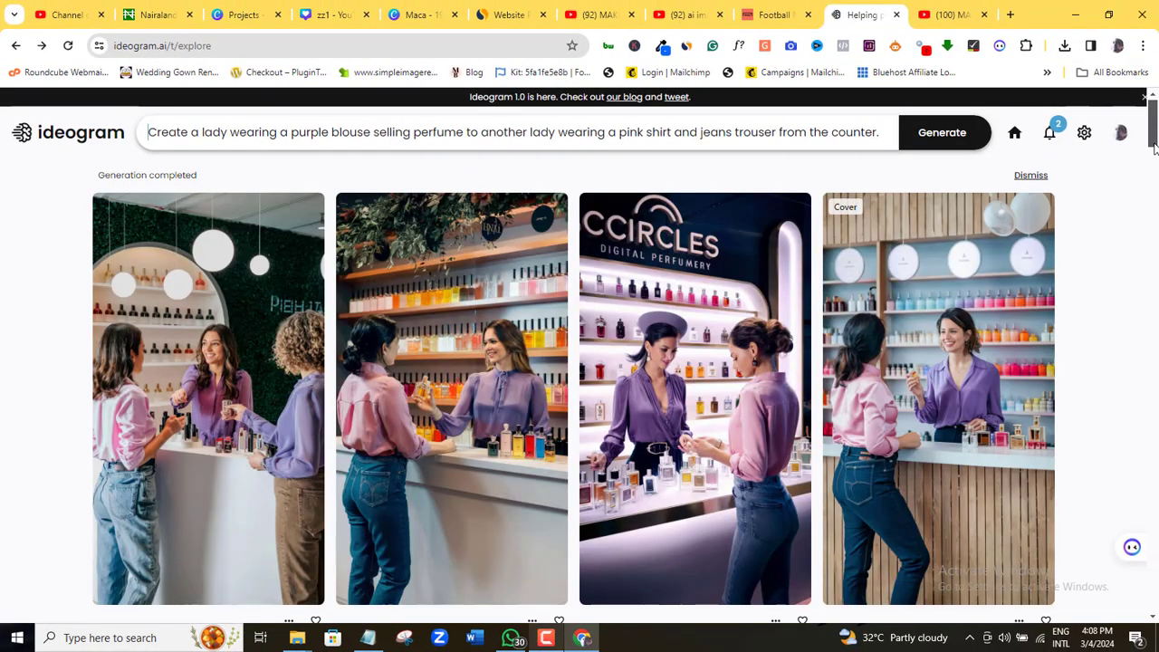
{"action": "mouse_move", "coordinate": [1155, 148]}
{"action": "left_mouse_down"}
{"action": "mouse_move", "coordinate": [1154, 185]}
{"action": "mouse_move", "coordinate": [1153, 138]}
{"action": "left_mouse_up"}
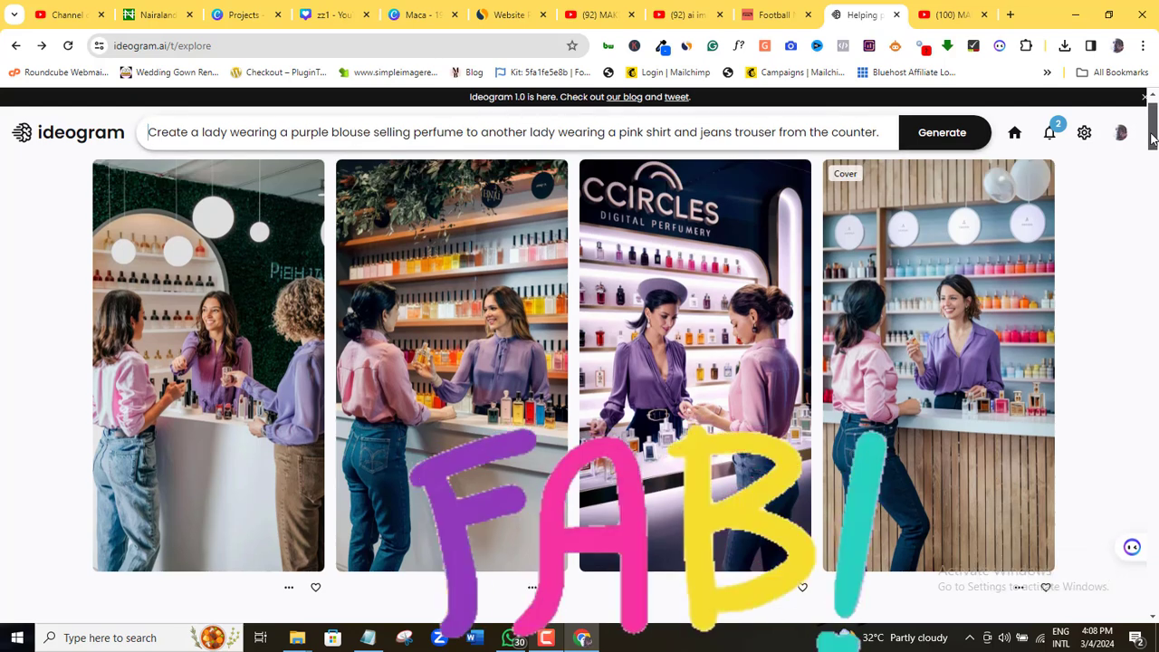
{"action": "left_click", "coordinate": [712, 310]}
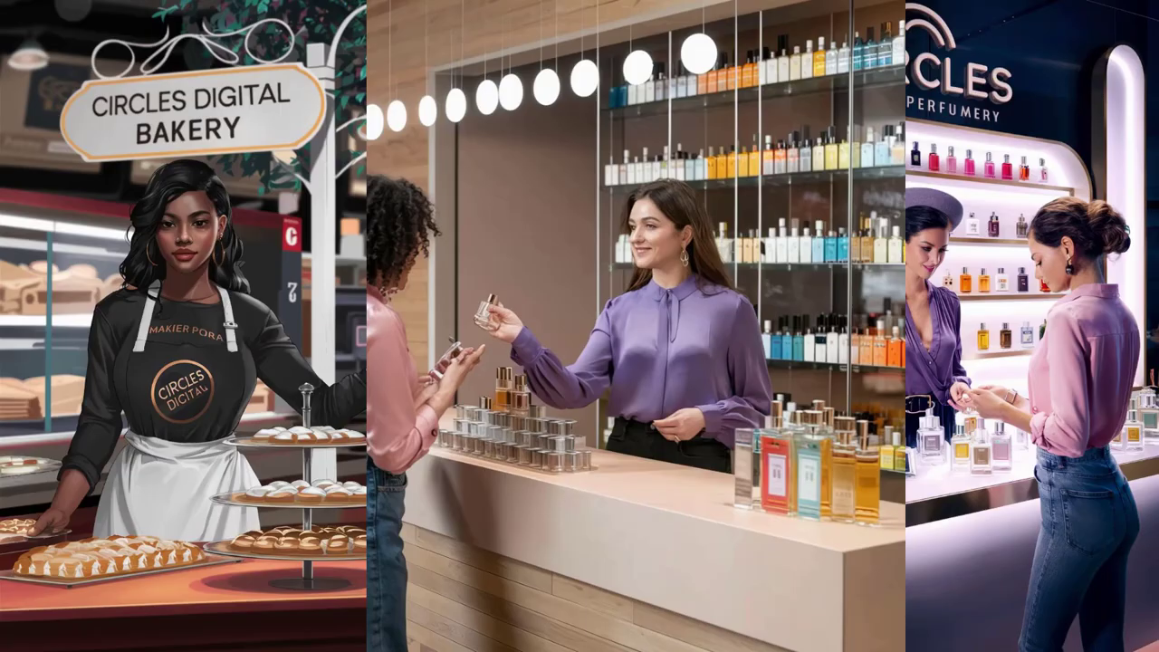